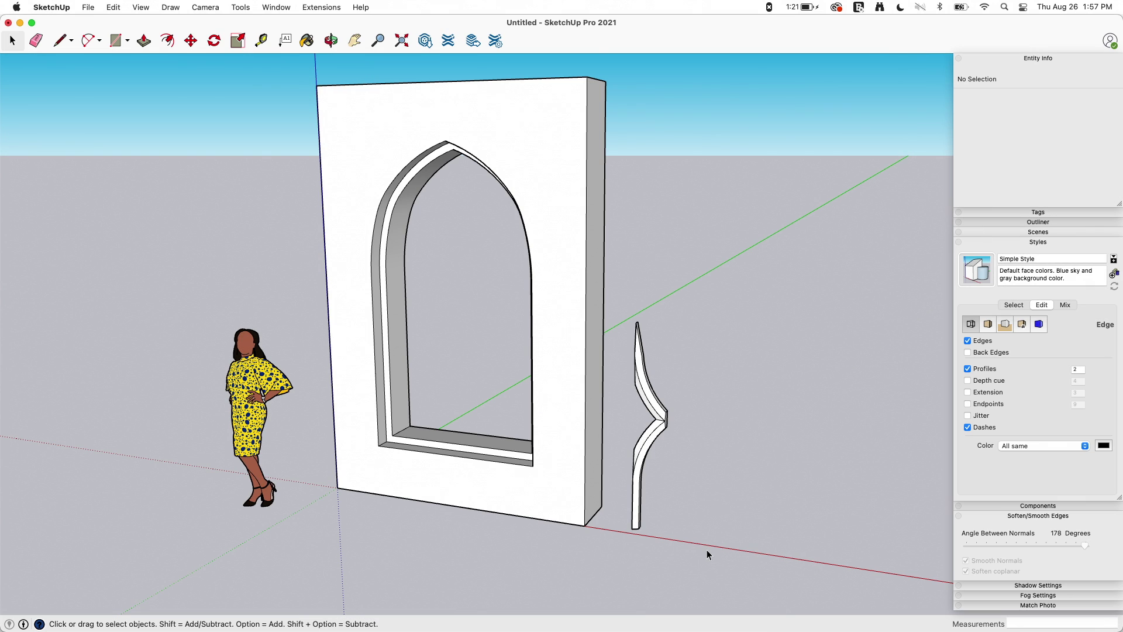
- Move the curved tracery component by its bottom outer corner to the lower-left back corner of the window opening
{"action": "scroll", "coordinate": [706, 549], "scroll_direction": "up", "scroll_amount": 5}
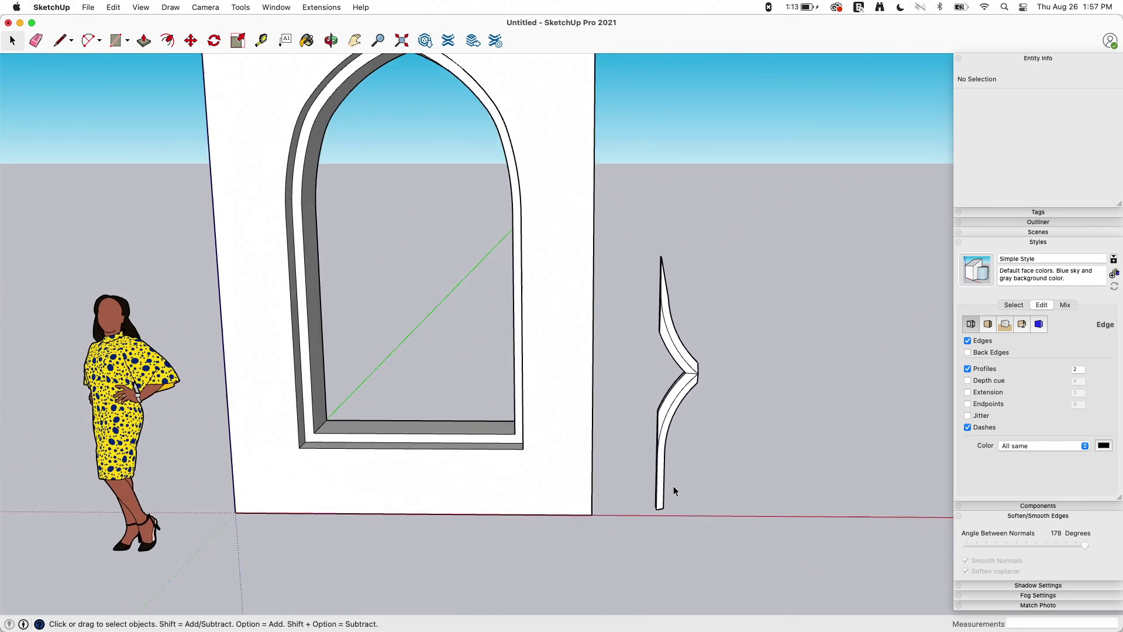
{"action": "mouse_move", "coordinate": [673, 487]}
{"action": "middle_mouse_down"}
{"action": "mouse_move", "coordinate": [693, 486]}
{"action": "mouse_move", "coordinate": [762, 283]}
{"action": "mouse_move", "coordinate": [591, 297]}
{"action": "mouse_move", "coordinate": [451, 253]}
{"action": "mouse_move", "coordinate": [503, 75]}
{"action": "mouse_move", "coordinate": [466, 270]}
{"action": "mouse_move", "coordinate": [489, 415]}
{"action": "mouse_move", "coordinate": [489, 345]}
{"action": "mouse_move", "coordinate": [641, 262]}
{"action": "mouse_move", "coordinate": [685, 304]}
{"action": "mouse_move", "coordinate": [626, 128]}
{"action": "mouse_move", "coordinate": [632, 193]}
{"action": "mouse_move", "coordinate": [688, 301]}
{"action": "mouse_move", "coordinate": [627, 378]}
{"action": "mouse_move", "coordinate": [689, 441]}
{"action": "mouse_move", "coordinate": [661, 358]}
{"action": "mouse_move", "coordinate": [636, 409]}
{"action": "middle_mouse_up"}
{"action": "left_click", "coordinate": [643, 290]}
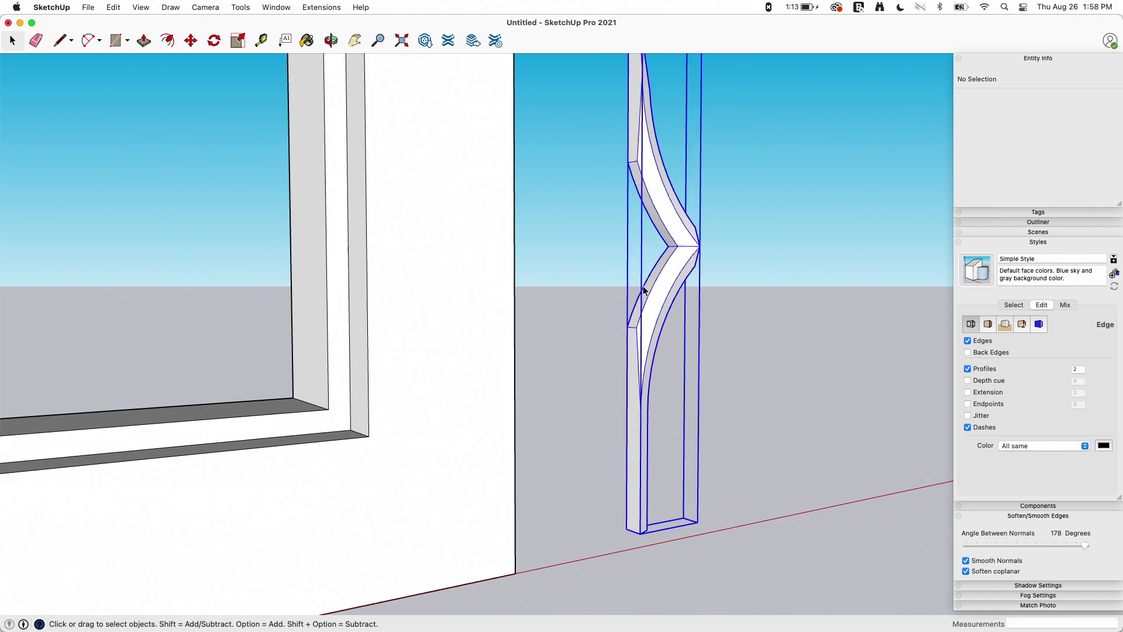
{"action": "key", "text": "super+3"}
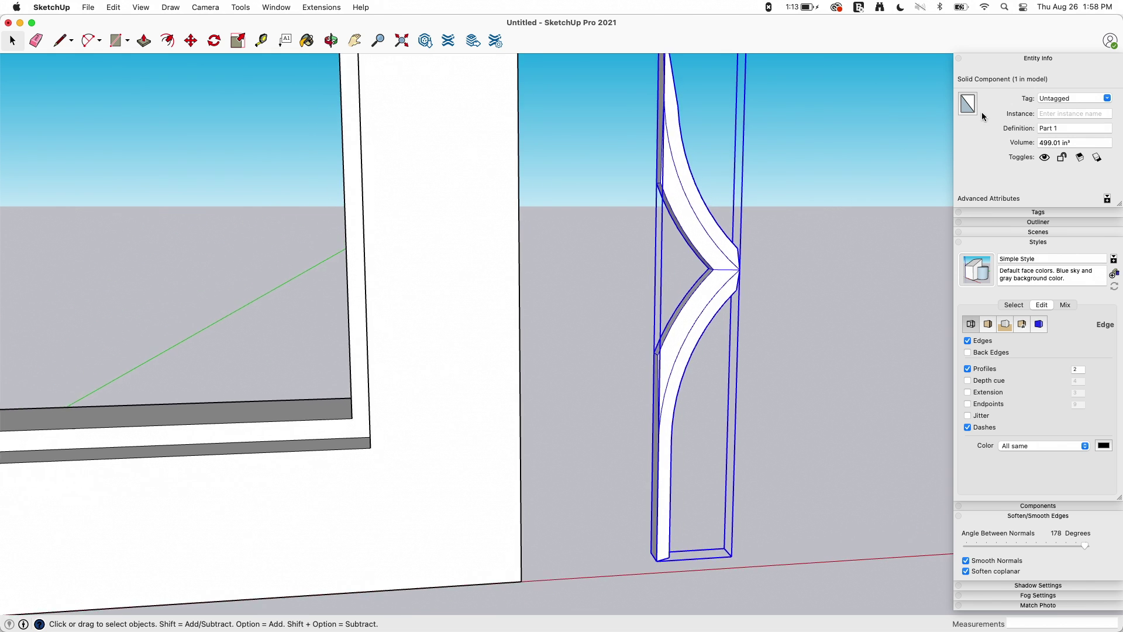
{"action": "key", "text": "m"}
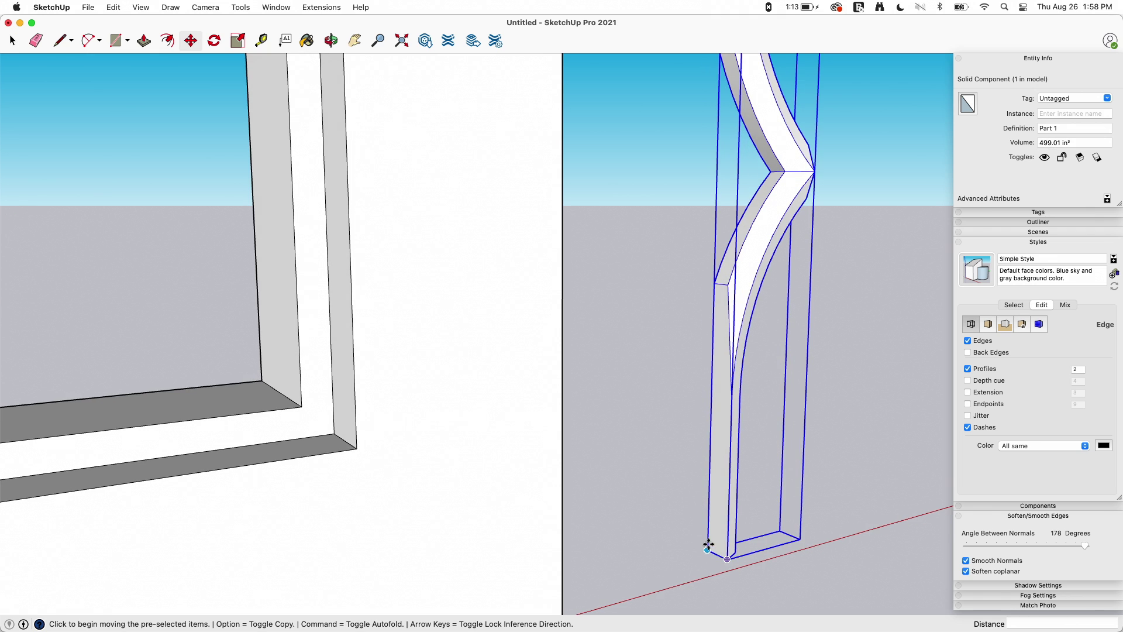
{"action": "left_click", "coordinate": [707, 549]}
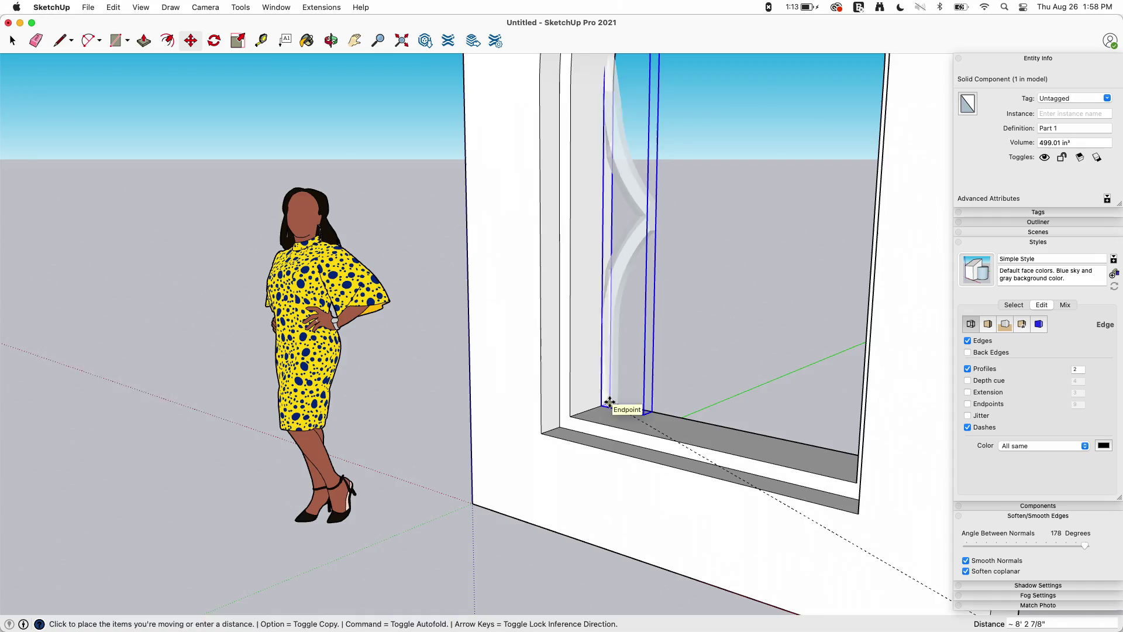
{"action": "left_click", "coordinate": [610, 402]}
{"action": "key", "text": "space"}
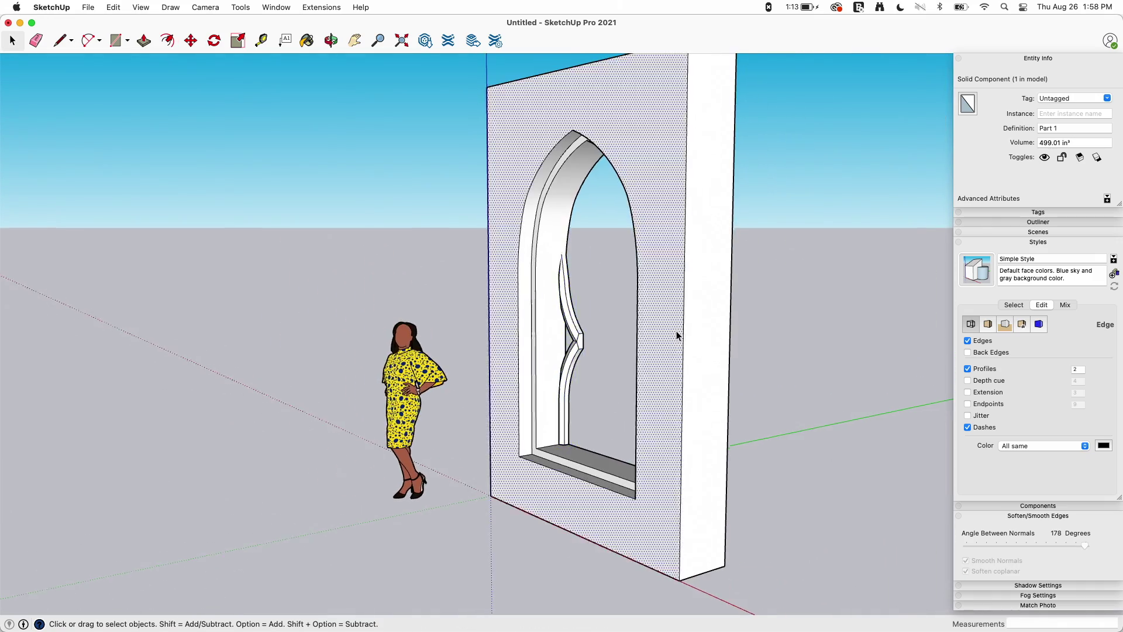
{"action": "left_click", "coordinate": [676, 331]}
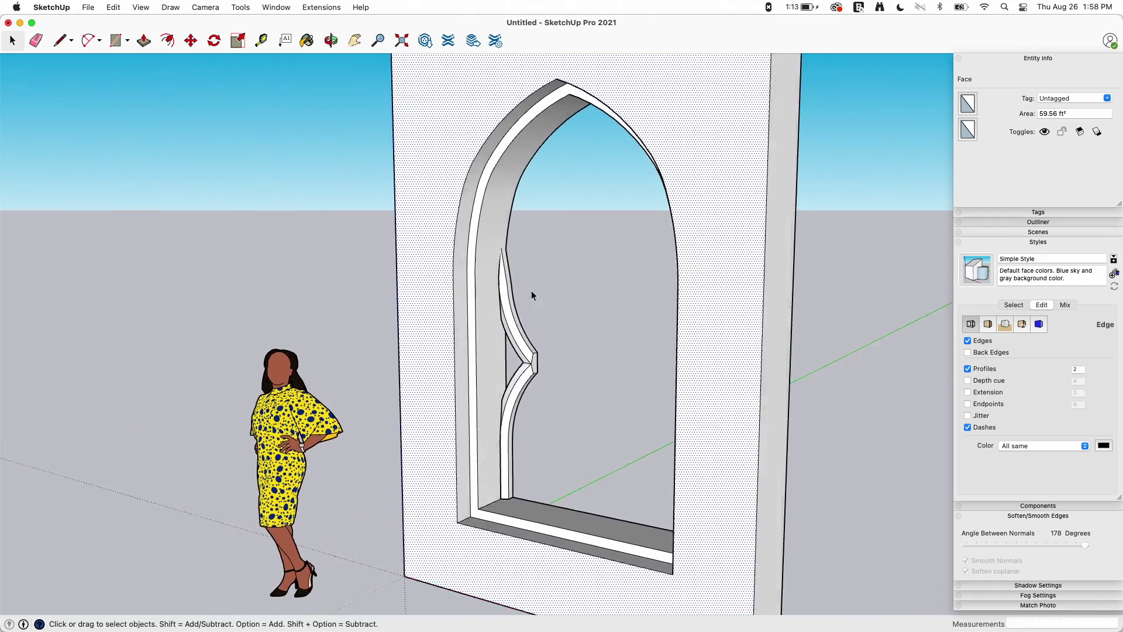
- Copy the tracery component sideways along the sill into the middle of the window opening
{"action": "scroll", "coordinate": [531, 290], "scroll_direction": "up", "scroll_amount": 5}
{"action": "scroll", "coordinate": [584, 385], "scroll_direction": "up", "scroll_amount": 5}
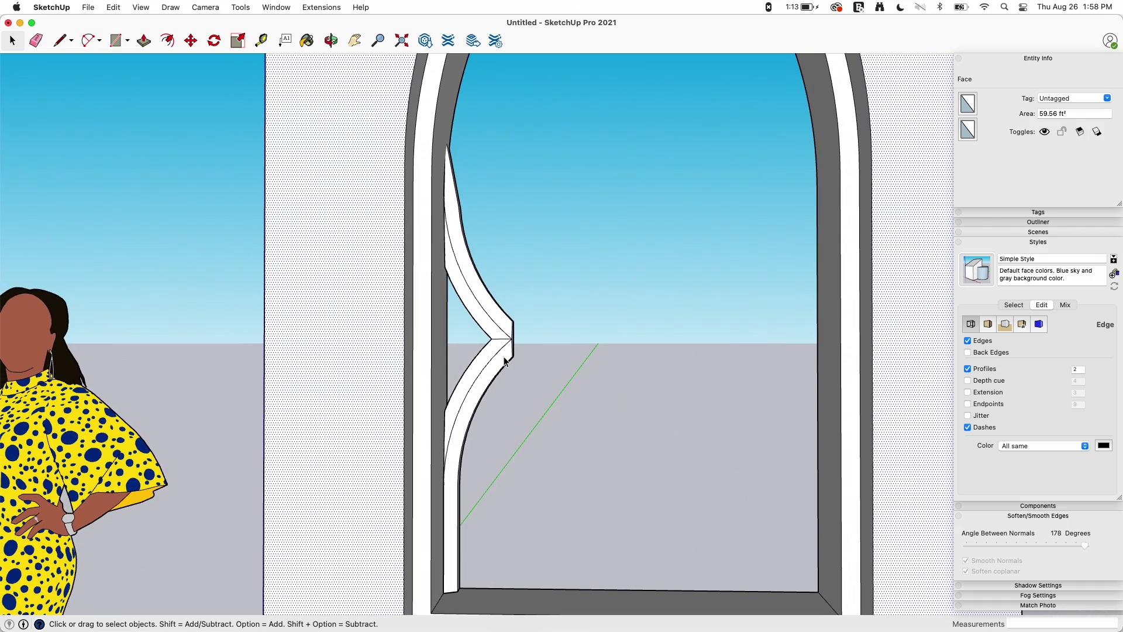
{"action": "left_click", "coordinate": [504, 360]}
{"action": "middle_click_drag", "start_coordinate": [505, 361], "coordinate": [478, 406]}
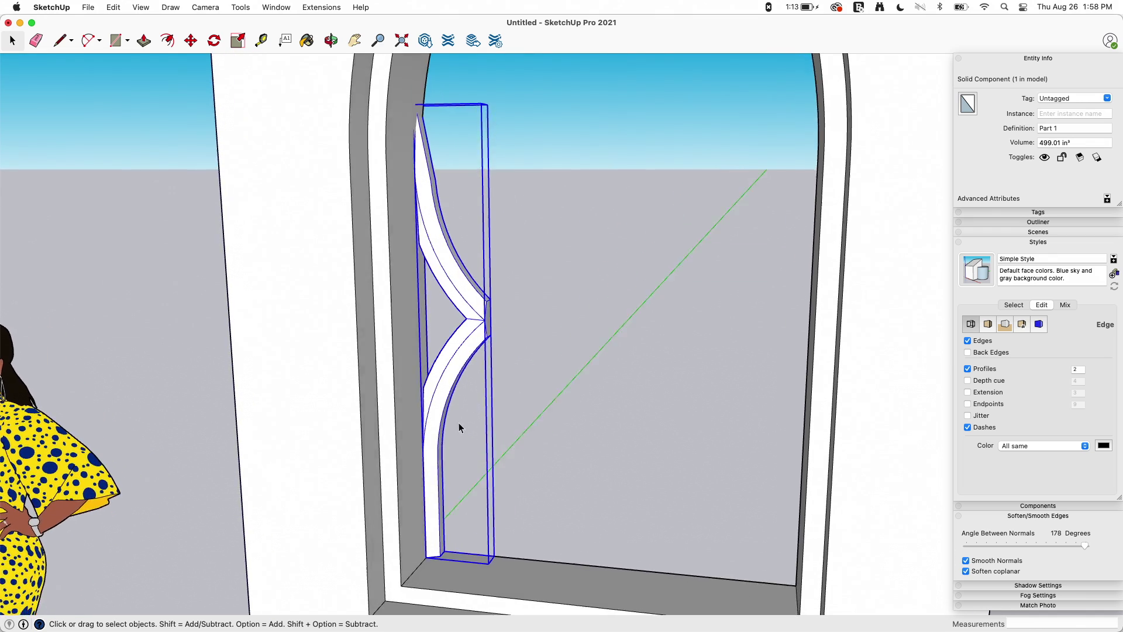
{"action": "key", "text": "m"}
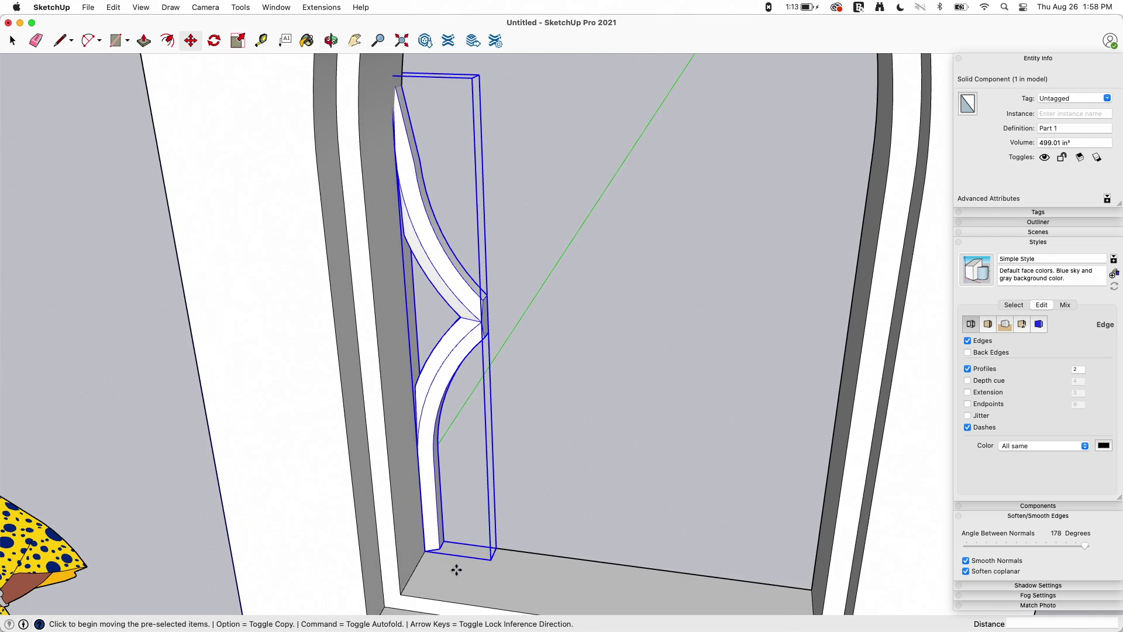
{"action": "left_click", "coordinate": [456, 569]}
{"action": "key", "text": "alt"}
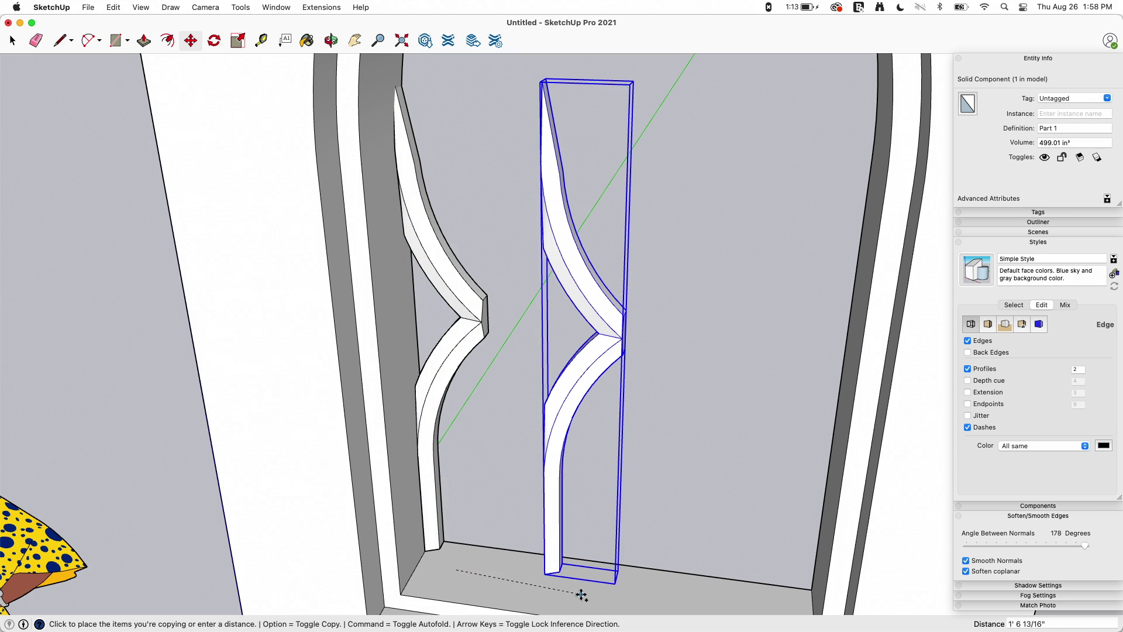
- Mirror the copied tracery piece by scaling it to -1.00 along the red axis
{"action": "key", "text": "s"}
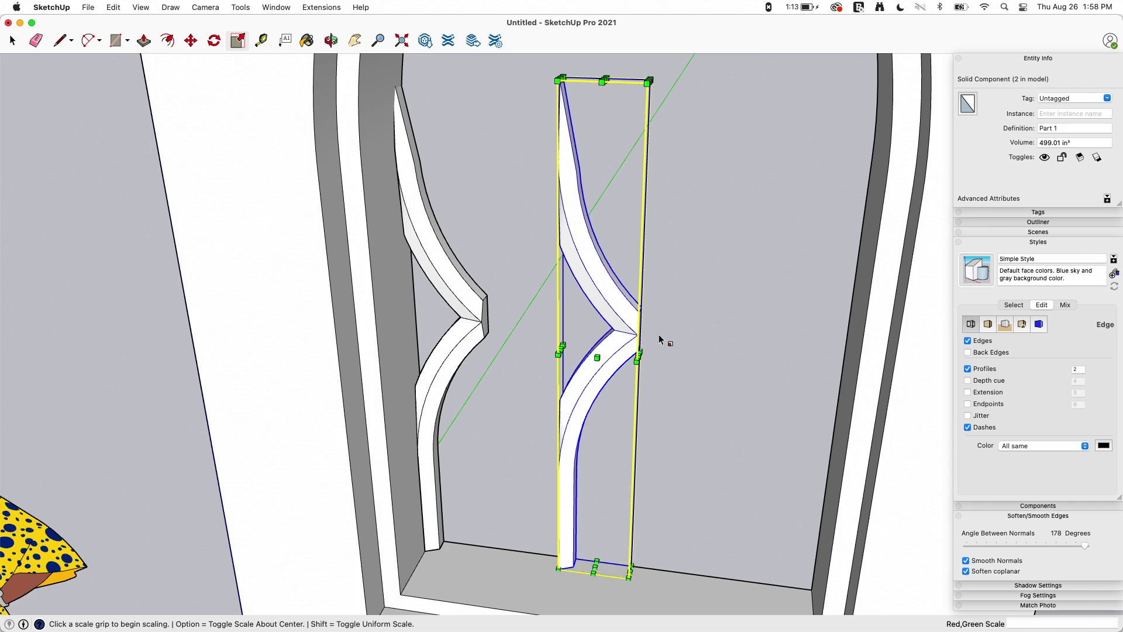
{"action": "middle_click_drag", "start_coordinate": [647, 357], "coordinate": [646, 361]}
{"action": "left_click", "coordinate": [637, 350]}
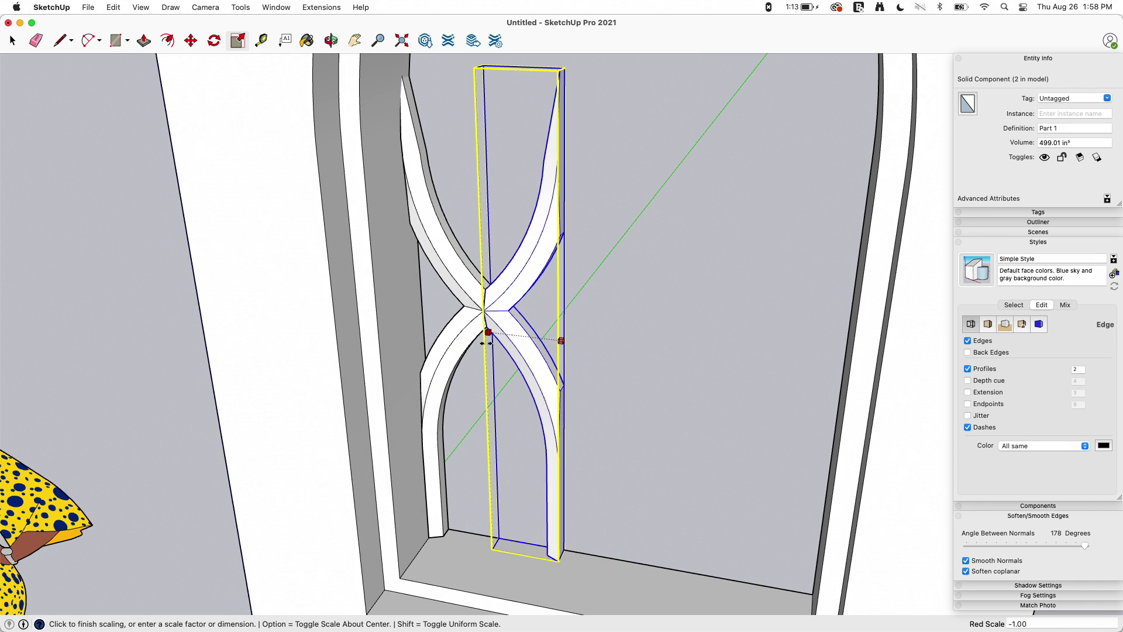
{"action": "scroll", "coordinate": [486, 314], "scroll_direction": "up", "scroll_amount": 10}
{"action": "key", "text": "space"}
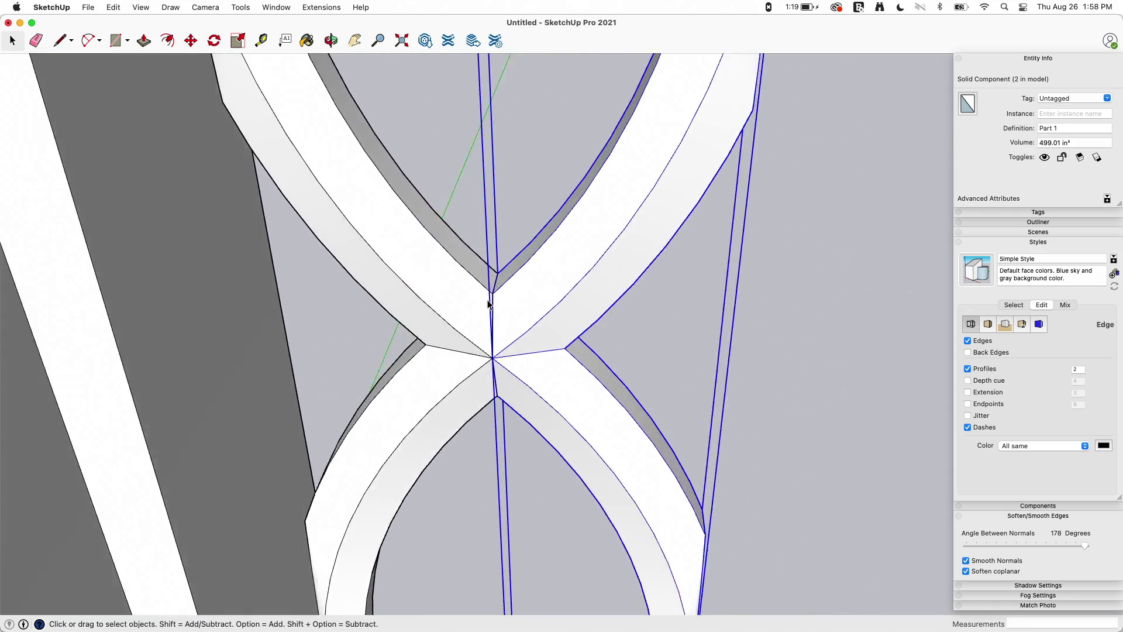
- Move the mirrored piece against the original so that their crossing points meet with no gap
{"action": "key", "text": "m"}
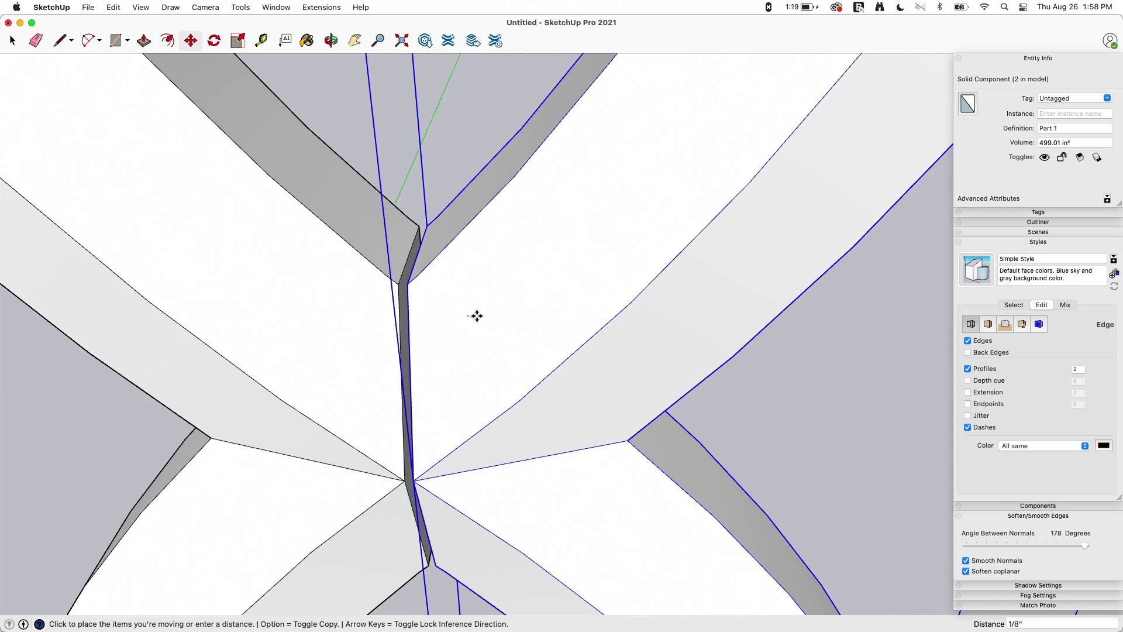
{"action": "left_click", "coordinate": [473, 317]}
{"action": "left_click", "coordinate": [412, 286]}
{"action": "left_click", "coordinate": [396, 286]}
{"action": "scroll", "coordinate": [402, 308], "scroll_direction": "down", "scroll_amount": 10}
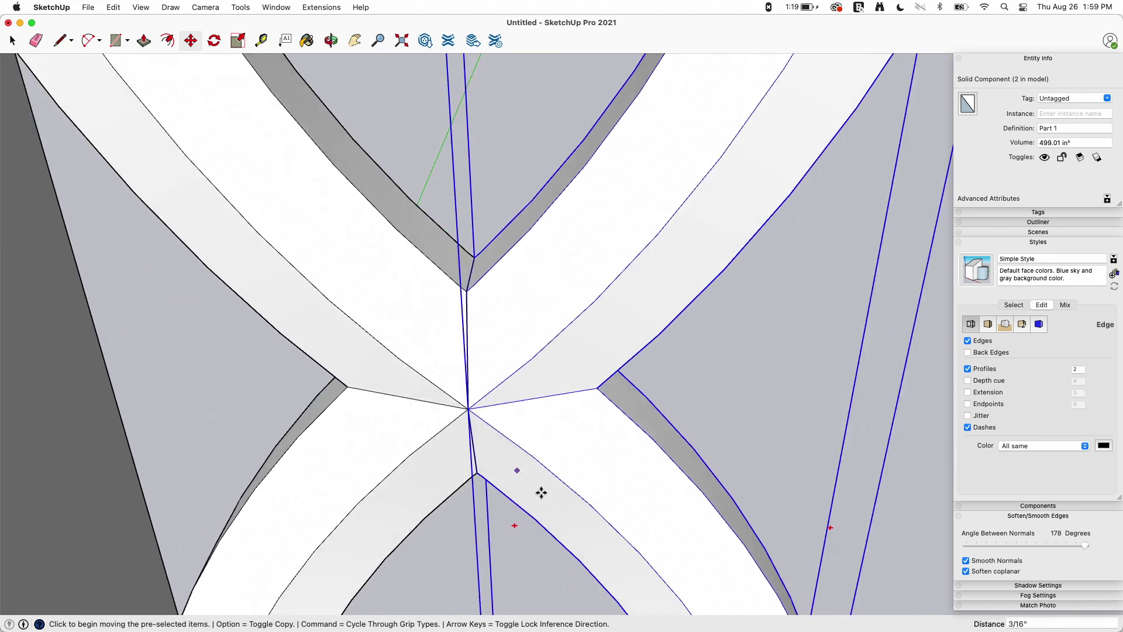
- Select both tracery halves and copy the pair 1' 8 1/2" along the sill, edge to edge with the first
{"action": "key", "text": "space"}
{"action": "left_click", "coordinate": [499, 327], "text": "shift"}
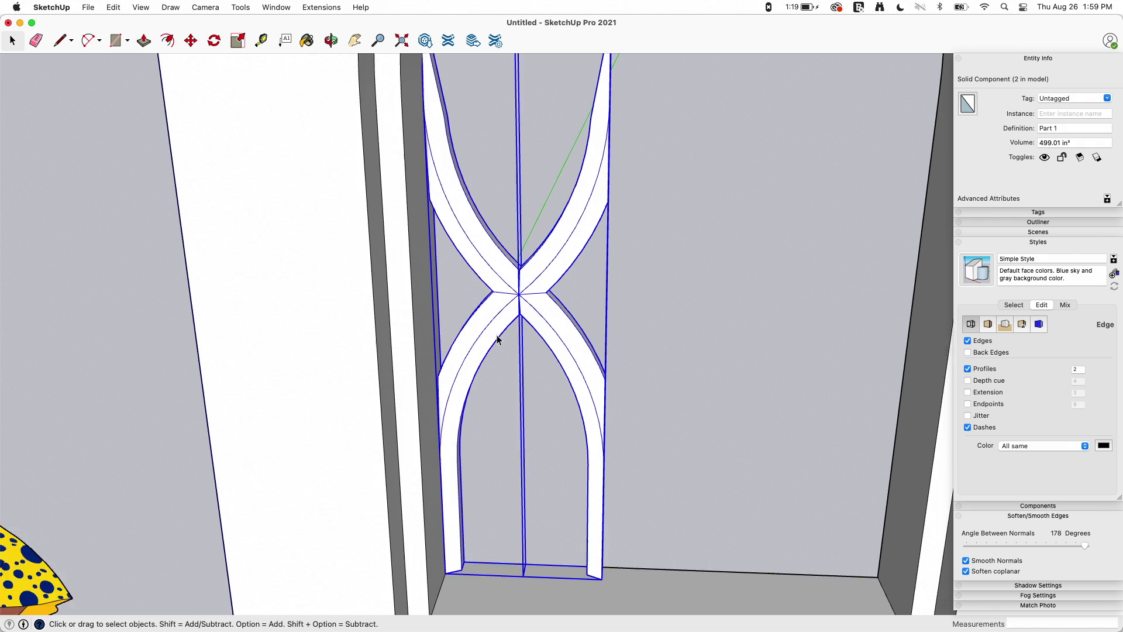
{"action": "scroll", "coordinate": [476, 431], "scroll_direction": "up", "scroll_amount": 5}
{"action": "key", "text": "m"}
{"action": "middle_click_drag", "start_coordinate": [435, 457], "coordinate": [432, 453]}
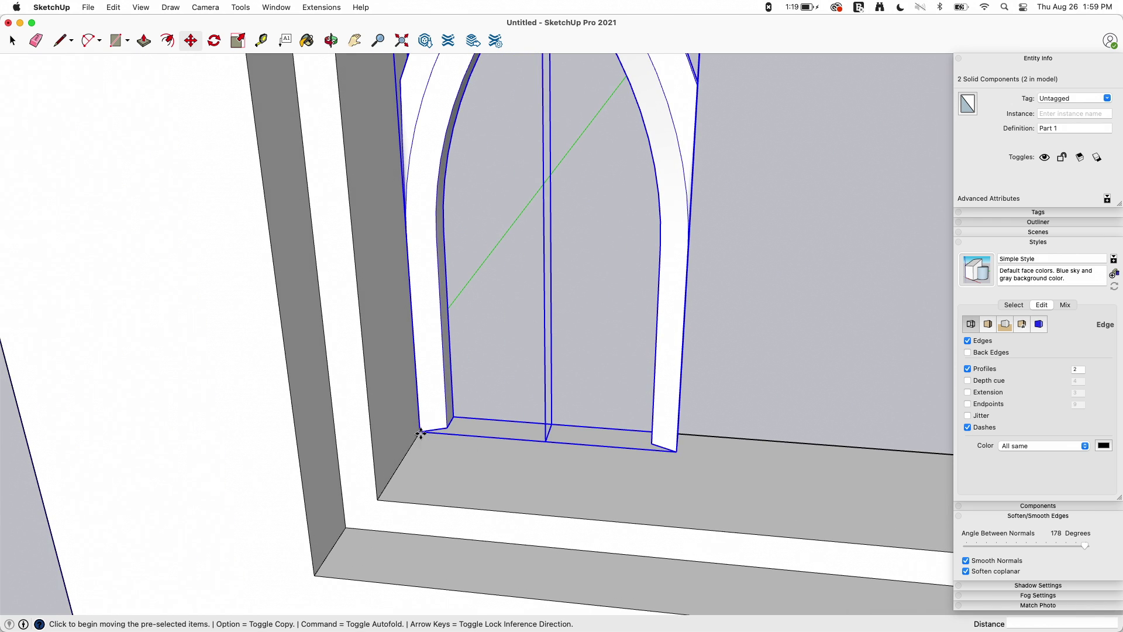
{"action": "left_click", "coordinate": [420, 433]}
{"action": "key", "text": "alt"}
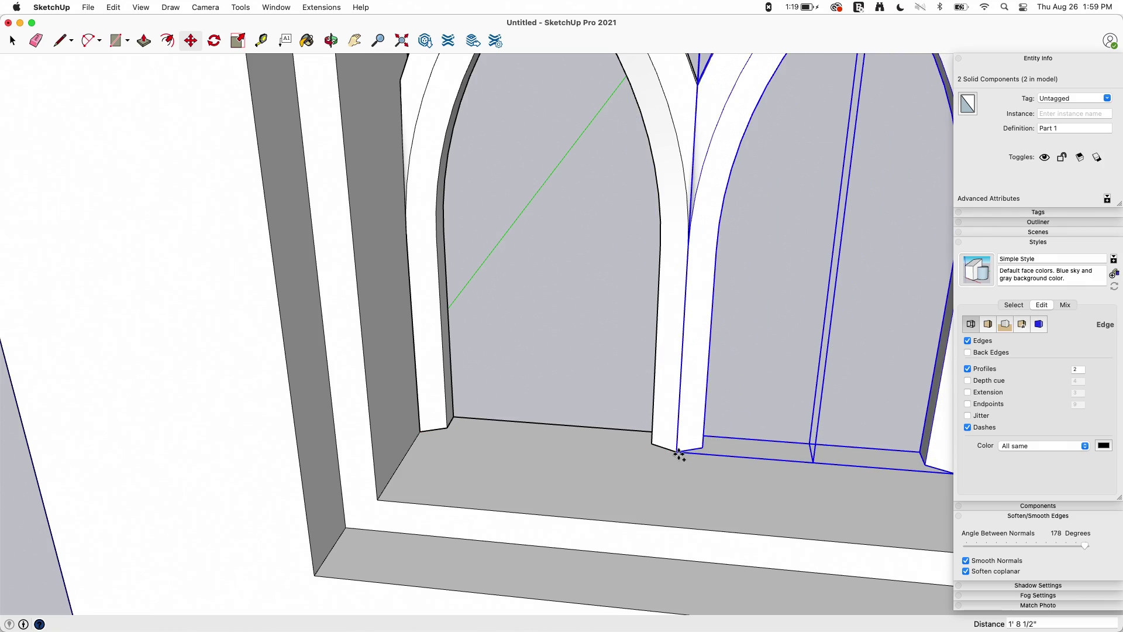
{"action": "left_click", "coordinate": [679, 455]}
- Multiply the pair copy by 2 at the same spacing across the window opening
{"action": "scroll", "coordinate": [754, 558], "scroll_direction": "down", "scroll_amount": 6}
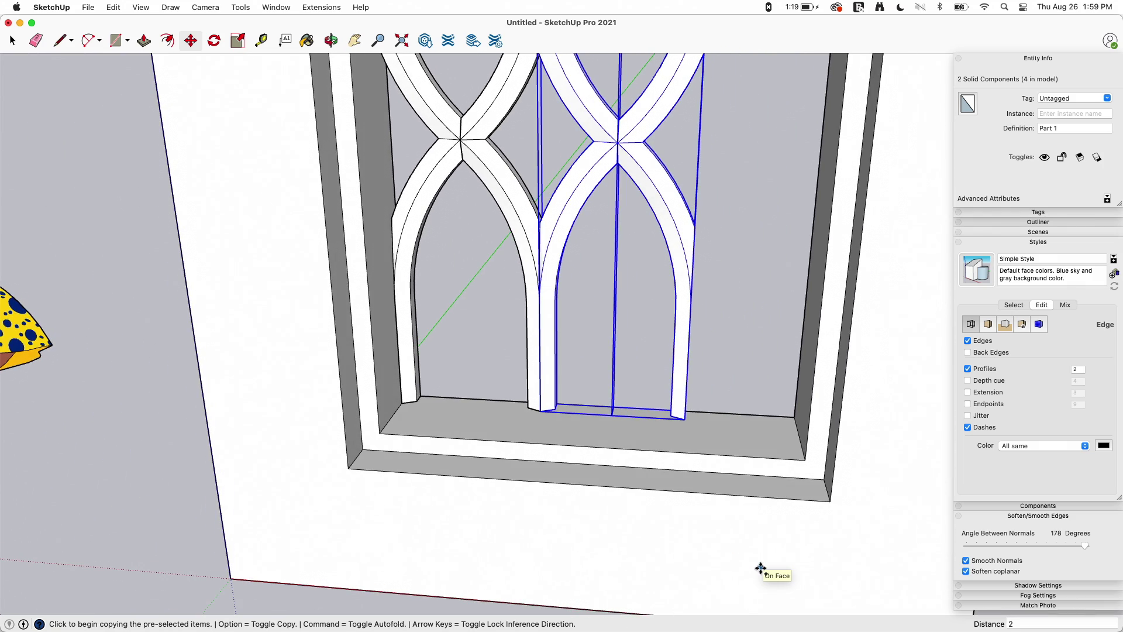
{"action": "key", "text": "Return"}
{"action": "scroll", "coordinate": [762, 569], "scroll_direction": "down", "scroll_amount": 4}
{"action": "middle_click_drag", "start_coordinate": [762, 569], "coordinate": [760, 515]}
{"action": "scroll", "coordinate": [764, 566], "scroll_direction": "down", "scroll_amount": 3}
{"action": "key", "text": "space"}
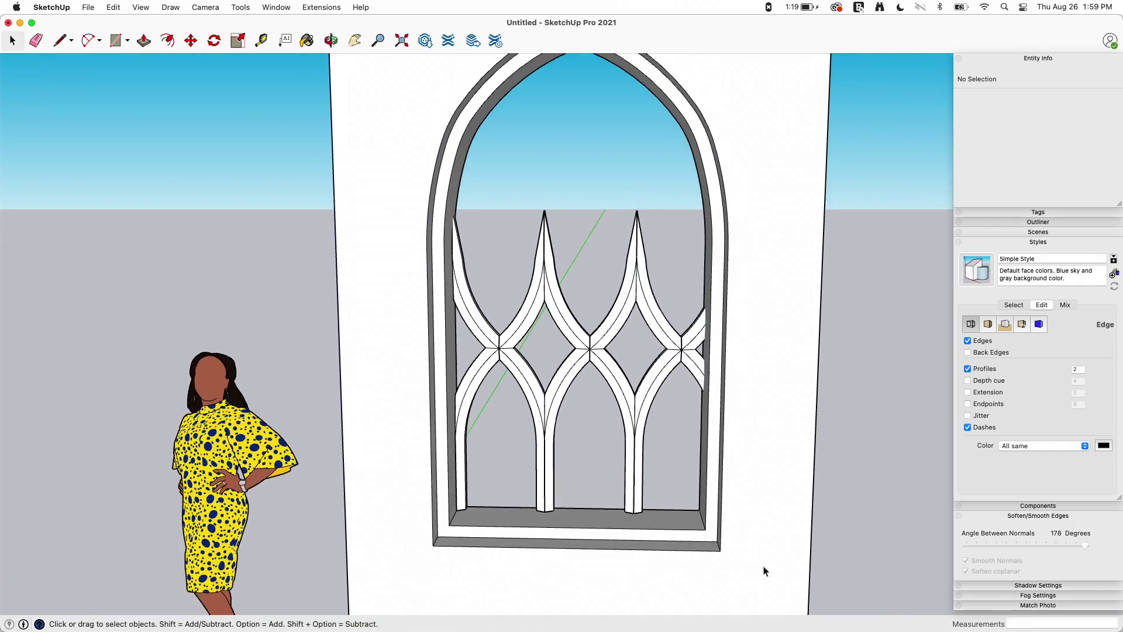
- Divide the front inner edge of the window sill into 6 equal segments
{"action": "middle_click_drag", "start_coordinate": [630, 377], "coordinate": [468, 285]}
{"action": "middle_click_drag", "start_coordinate": [493, 362], "coordinate": [577, 373]}
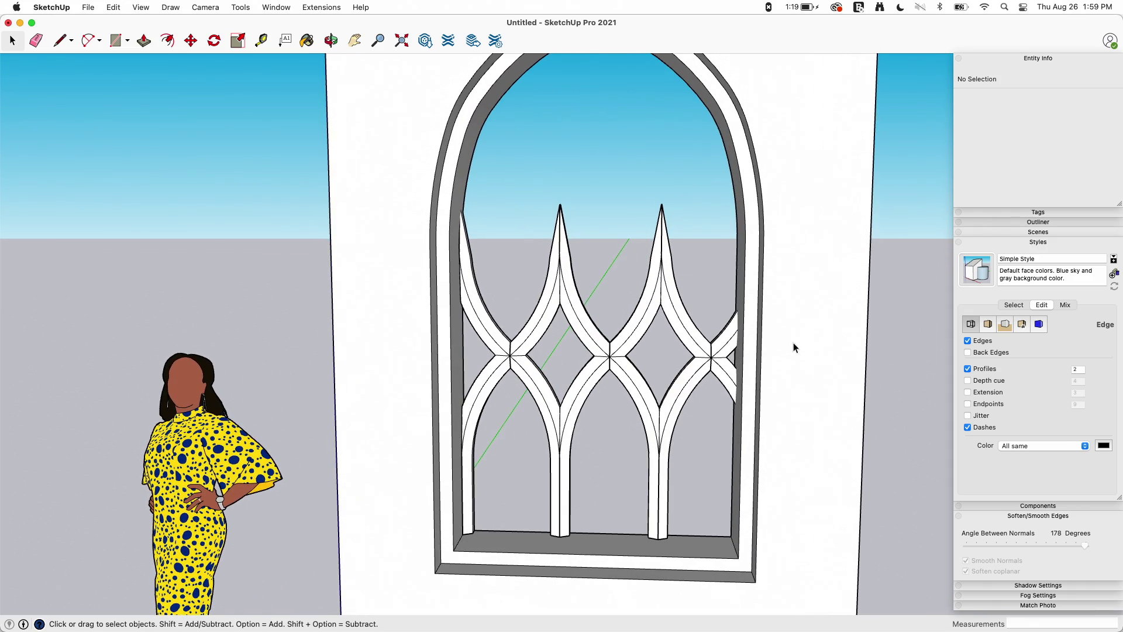
{"action": "middle_click_drag", "start_coordinate": [794, 347], "coordinate": [442, 493]}
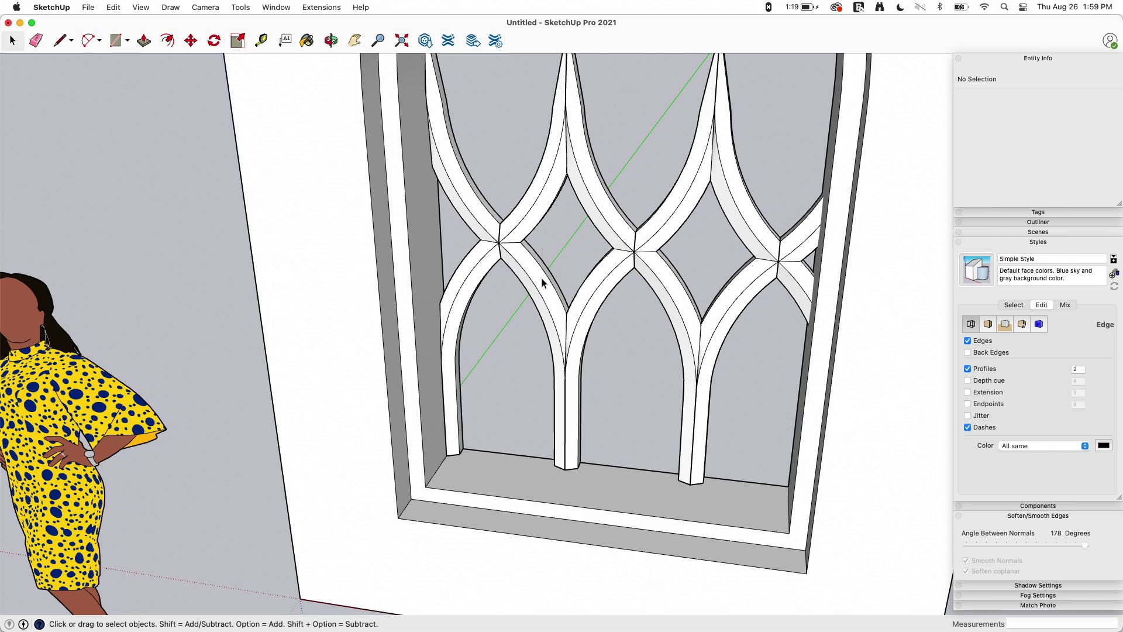
{"action": "middle_click_drag", "start_coordinate": [679, 394], "coordinate": [582, 507]}
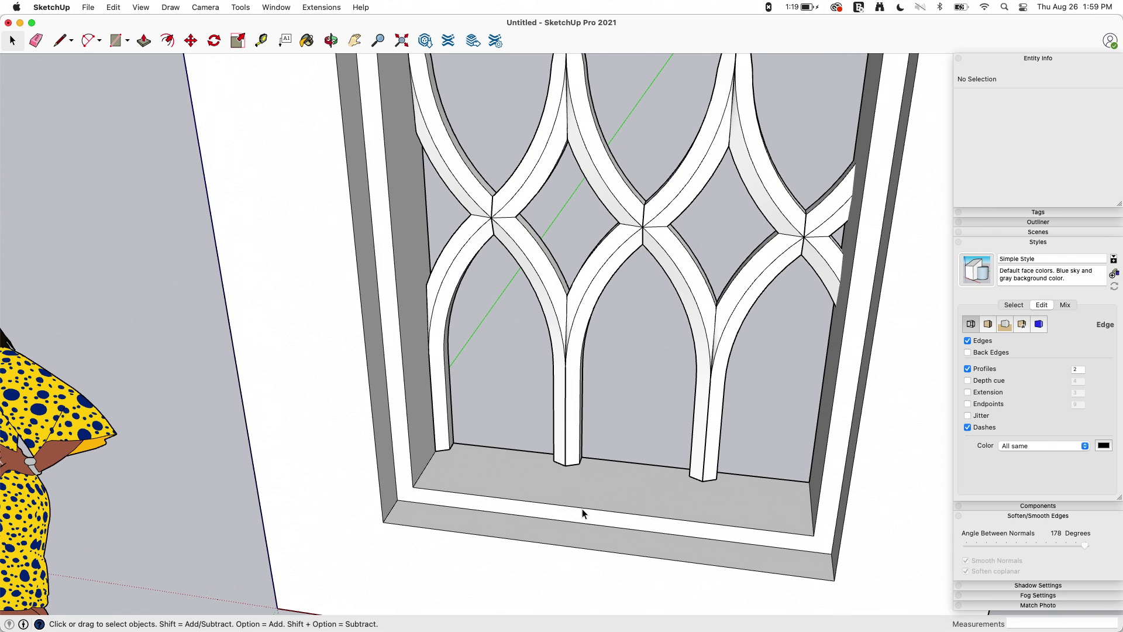
{"action": "left_click", "coordinate": [584, 507]}
{"action": "right_click", "coordinate": [585, 512]}
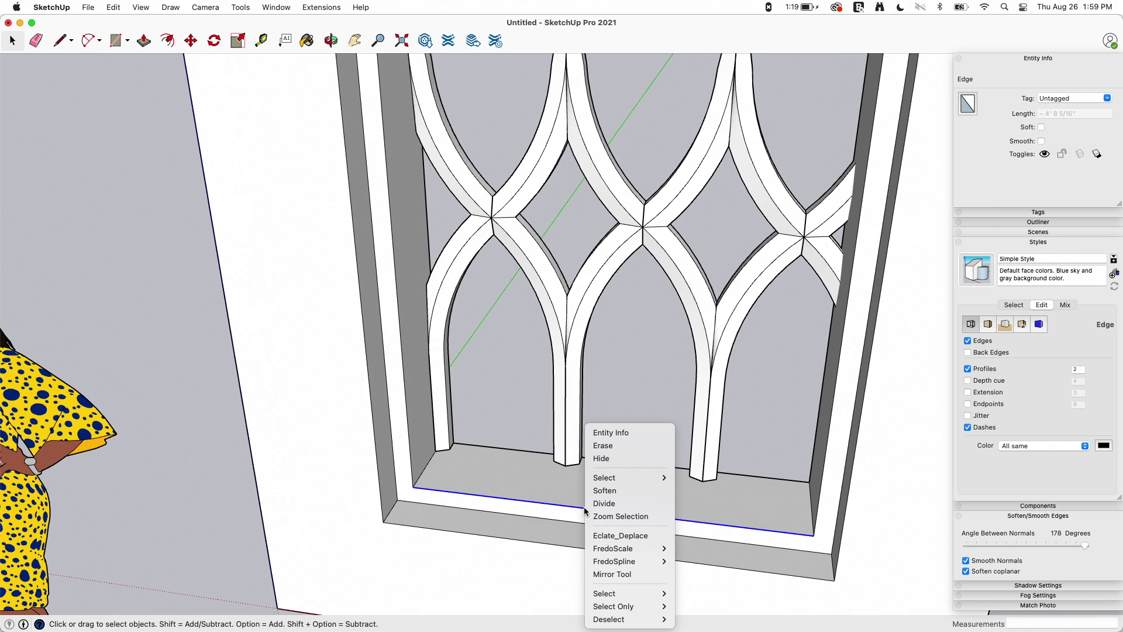
{"action": "left_click", "coordinate": [602, 503]}
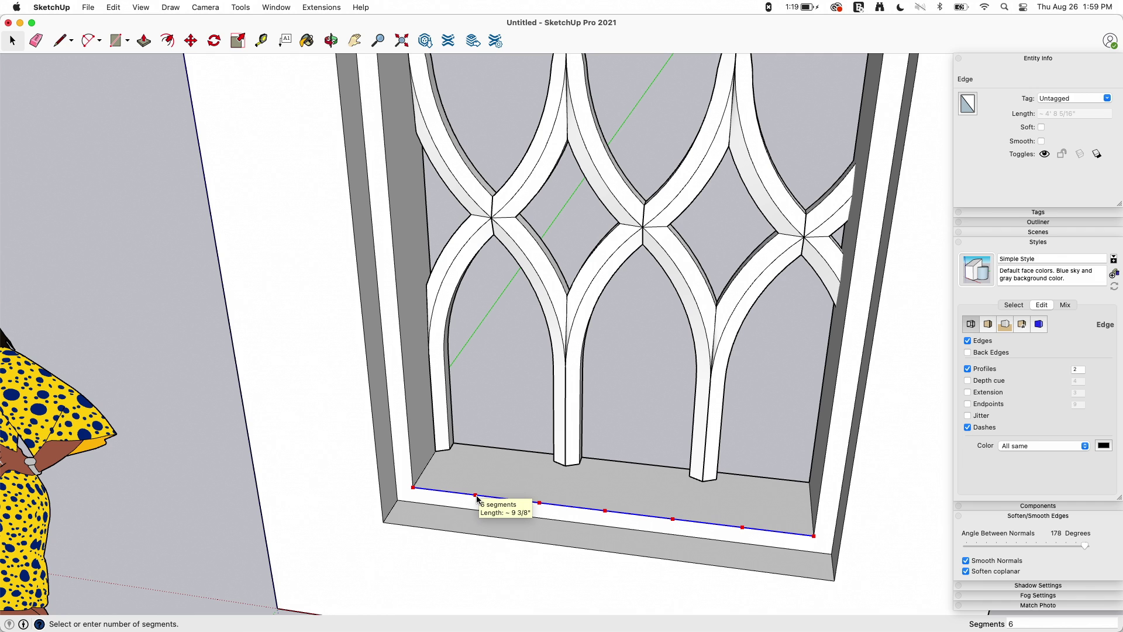
{"action": "left_click", "coordinate": [414, 486]}
{"action": "left_click", "coordinate": [455, 459]}
{"action": "key", "text": "Delete"}
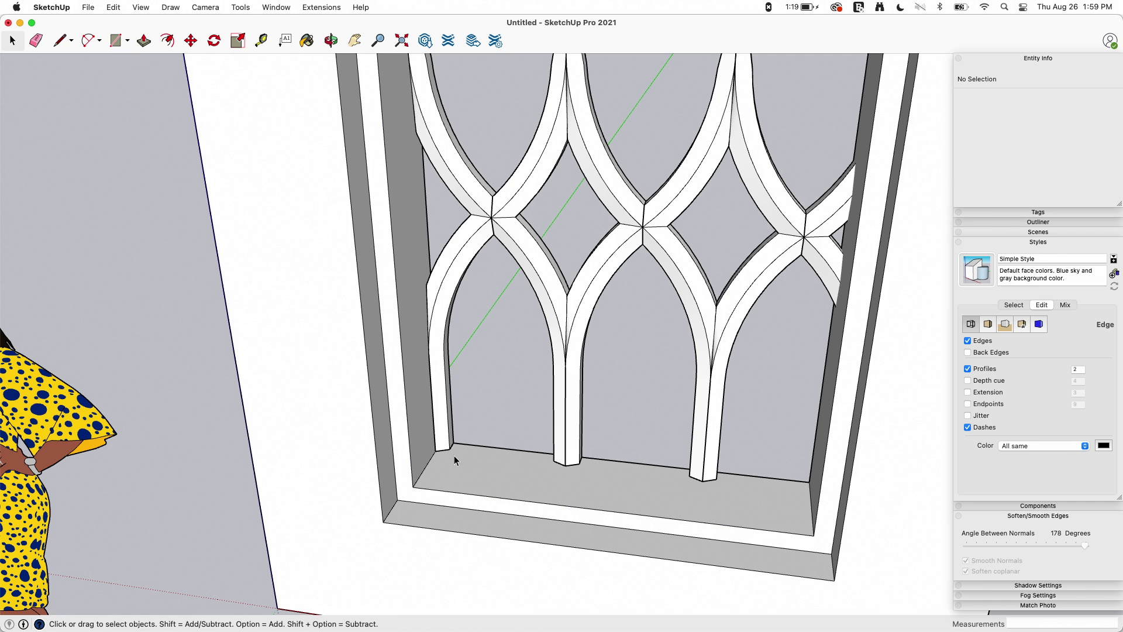
- Draw a short line across the sill from its first division point and select the geometry inside the leftmost tracery component
{"action": "key", "text": "l"}
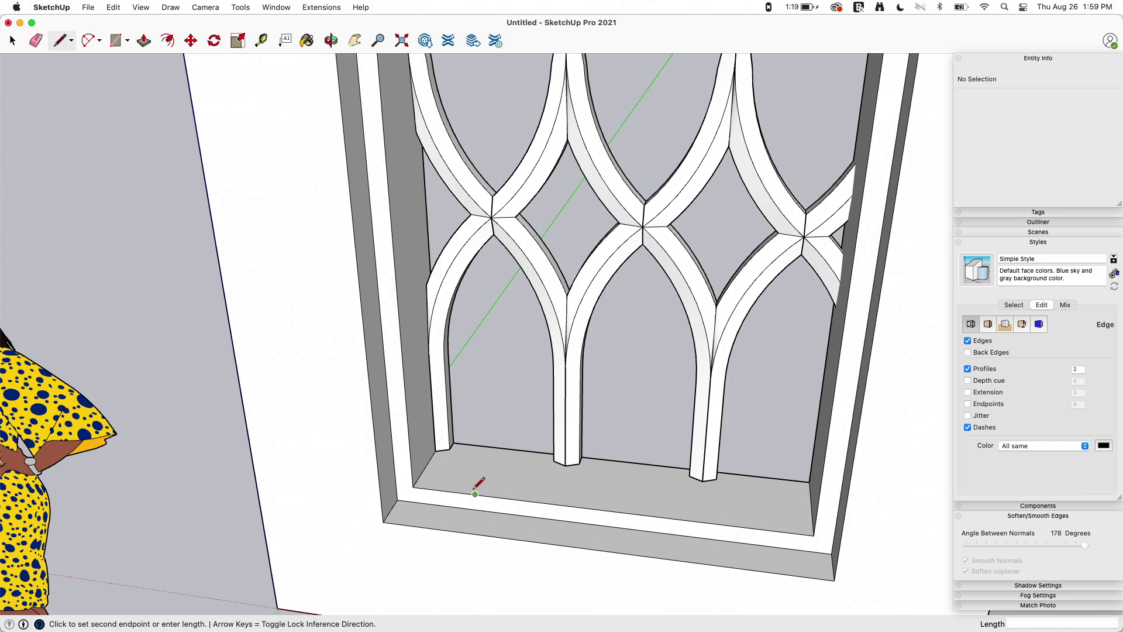
{"action": "key", "text": "space"}
{"action": "double_click", "coordinate": [478, 226]}
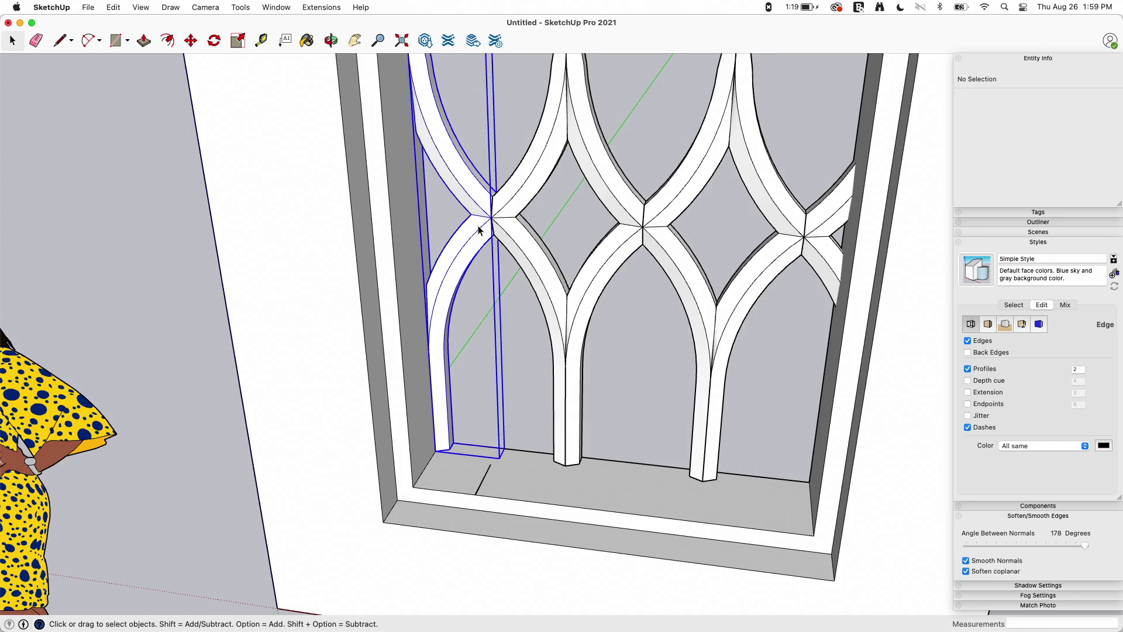
{"action": "middle_click_drag", "start_coordinate": [452, 131], "coordinate": [532, 510]}
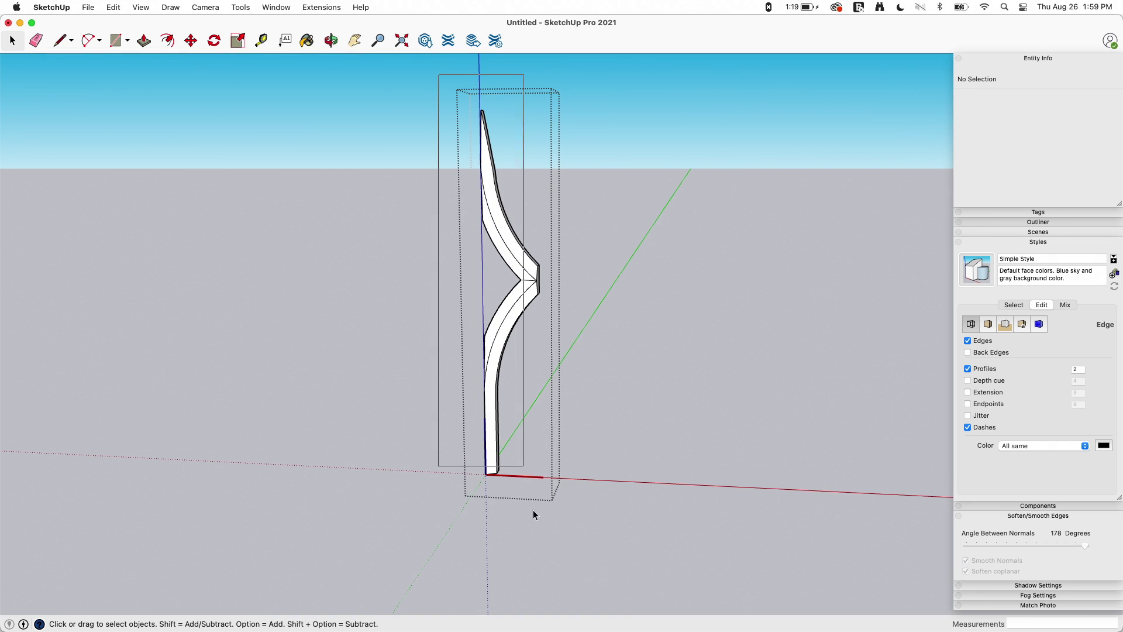
{"action": "left_click_drag", "start_coordinate": [588, 517], "coordinate": [587, 516]}
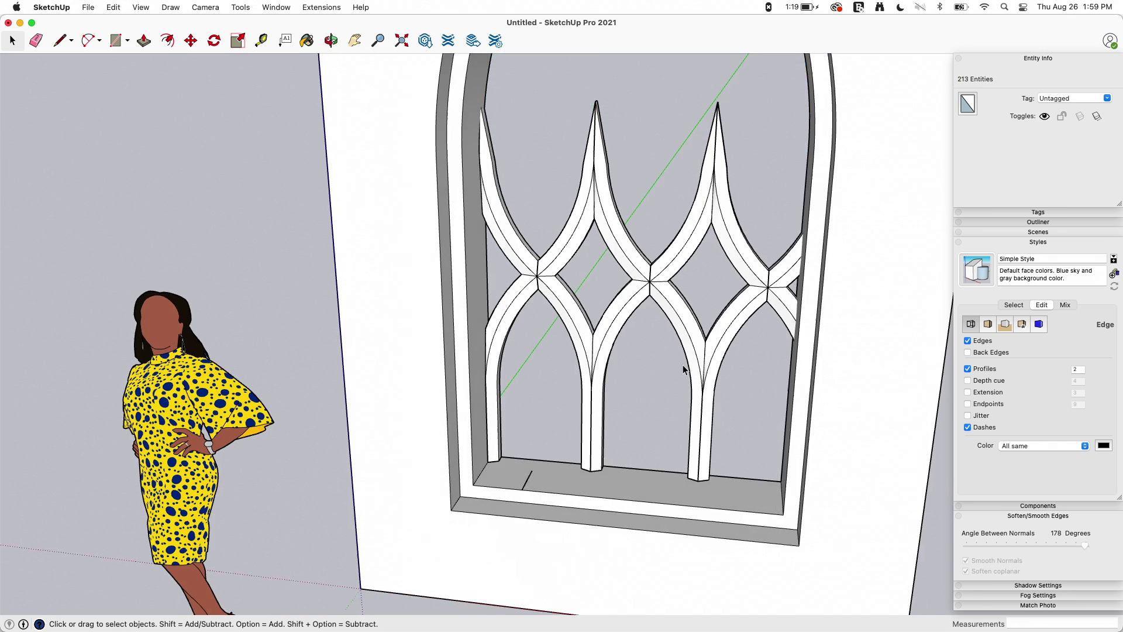
- Leave the component and delete the short line from the sill
{"action": "scroll", "coordinate": [528, 208], "scroll_direction": "up", "scroll_amount": 5}
{"action": "middle_click_drag", "start_coordinate": [528, 208], "coordinate": [499, 435]}
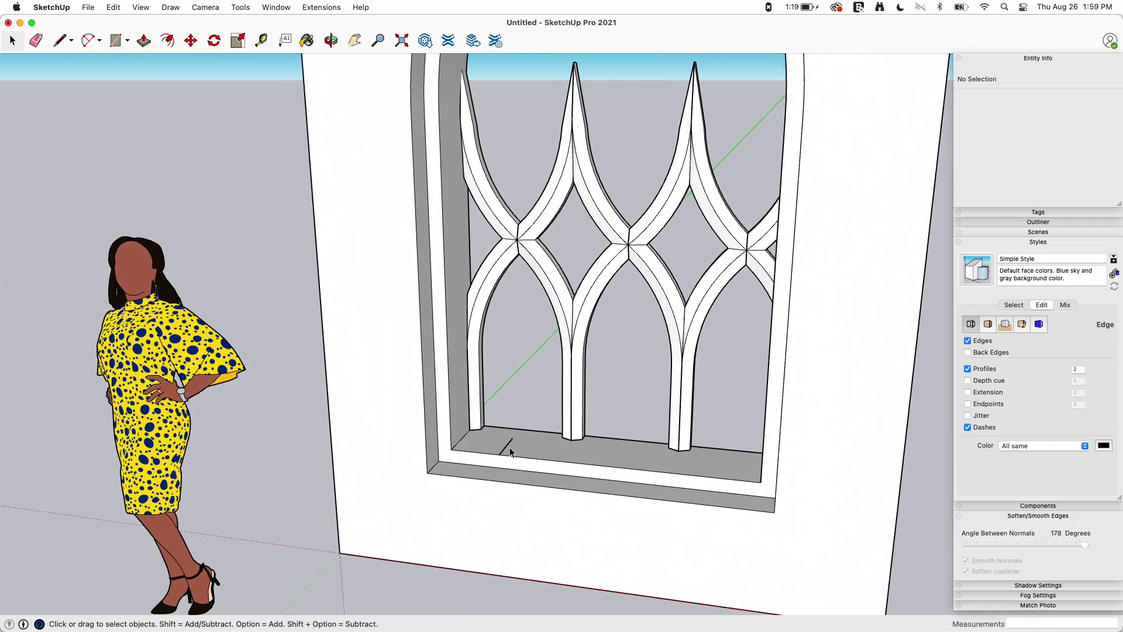
{"action": "left_click", "coordinate": [508, 447]}
{"action": "key", "text": "Delete"}
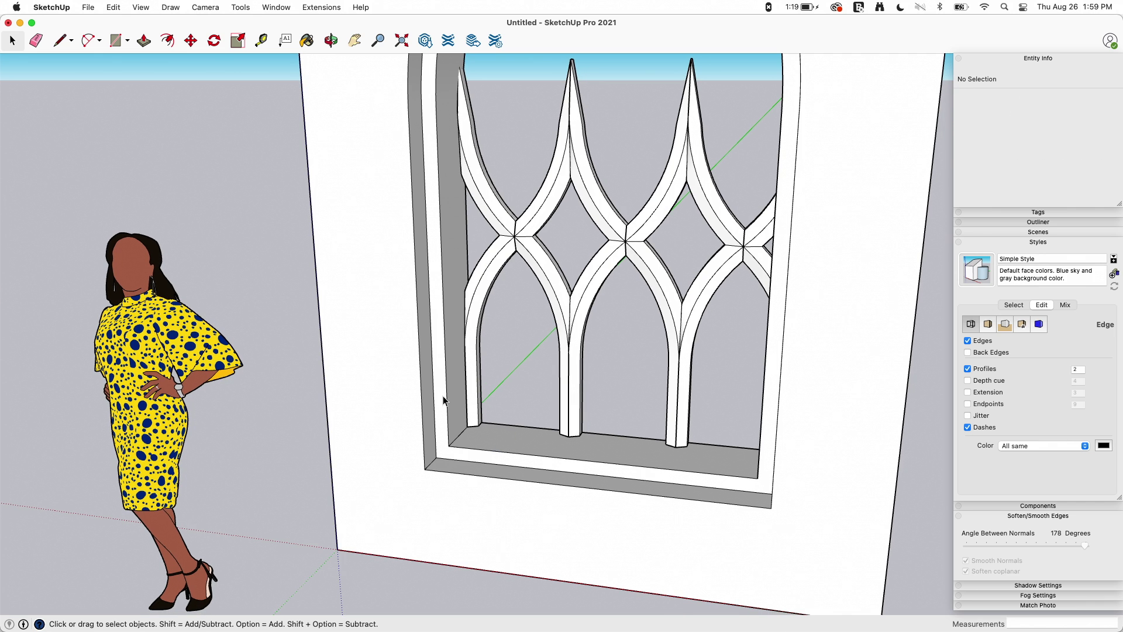
- Copy the leftmost tracery component out of the window and place the copy in the open space beside the wall
{"action": "left_click", "coordinate": [472, 411]}
{"action": "key", "text": "m"}
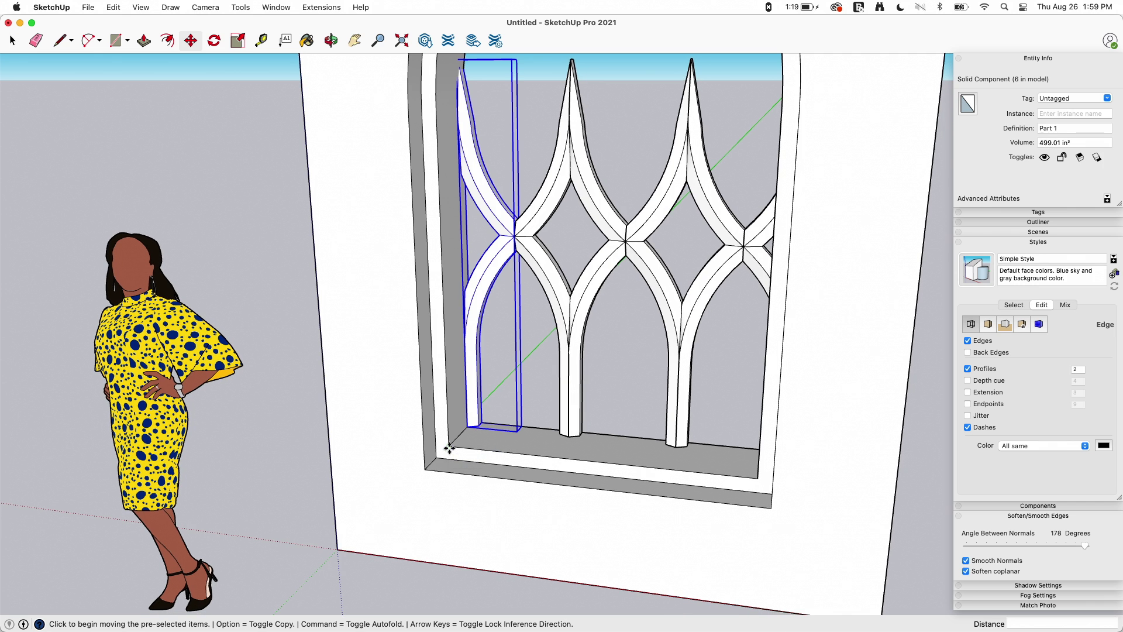
{"action": "left_click", "coordinate": [449, 447]}
{"action": "key", "text": "alt"}
{"action": "scroll", "coordinate": [637, 493], "scroll_direction": "down", "scroll_amount": 5}
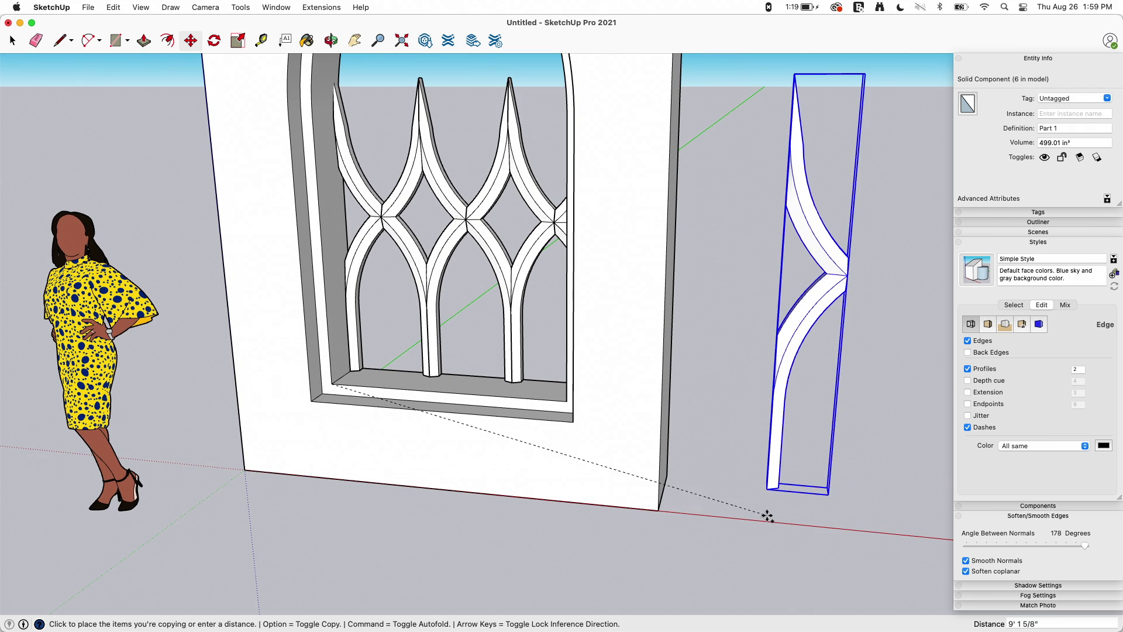
{"action": "left_click", "coordinate": [659, 510]}
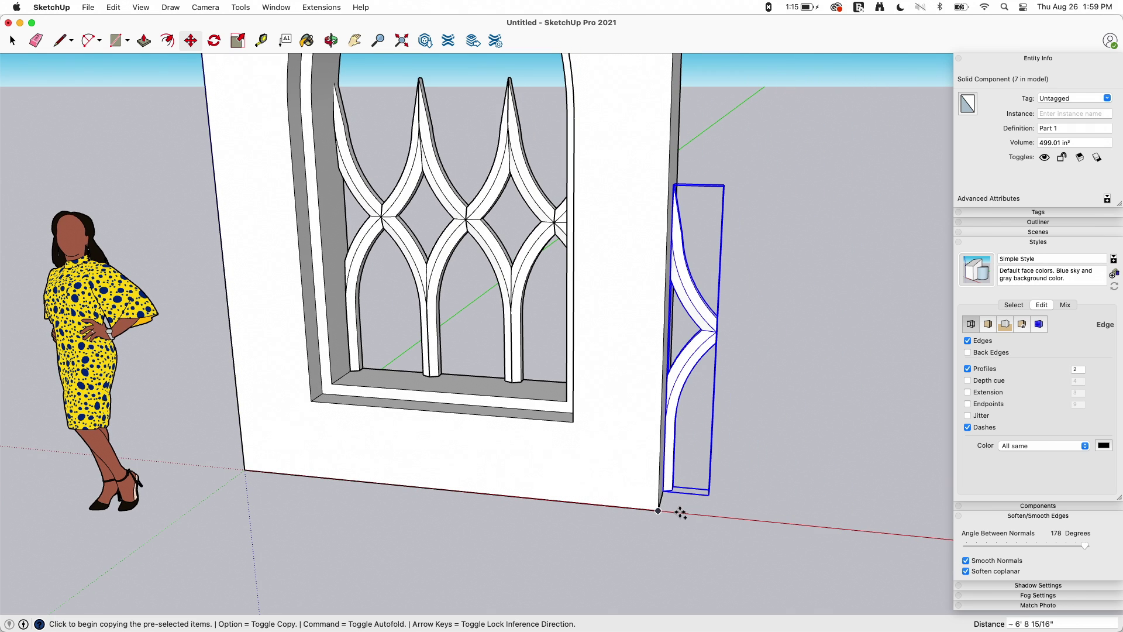
{"action": "left_click", "coordinate": [680, 512]}
{"action": "key", "text": "alt"}
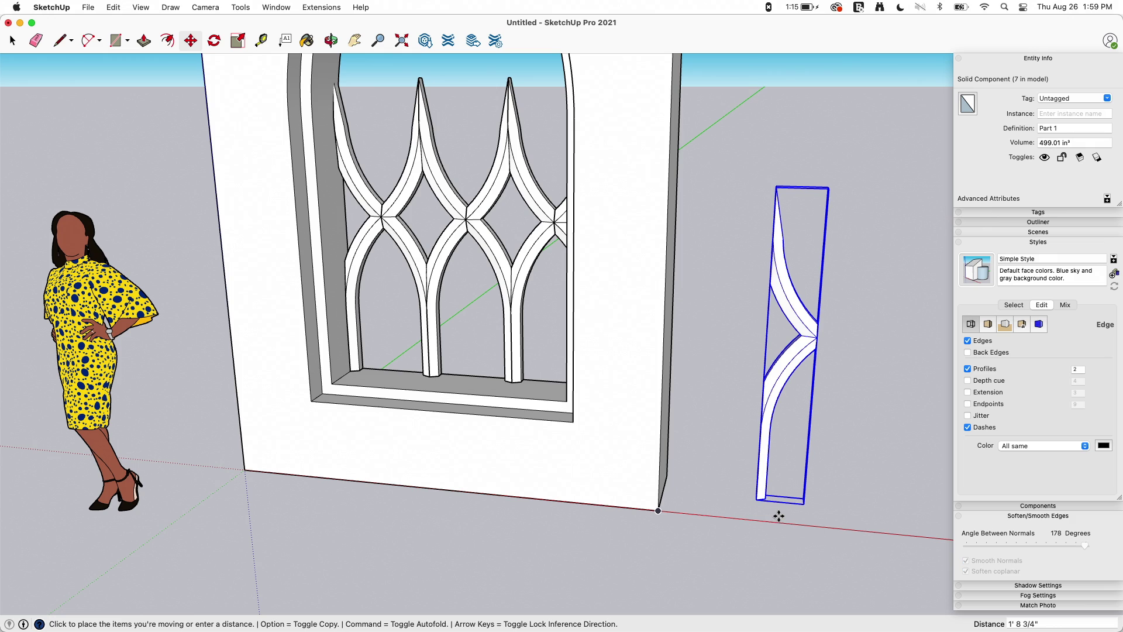
{"action": "key", "text": "space"}
- Select the six tracery components in the window and scale them along the red axis to about 0.92 to fit the opening
{"action": "middle_click_drag", "start_coordinate": [541, 383], "coordinate": [593, 234]}
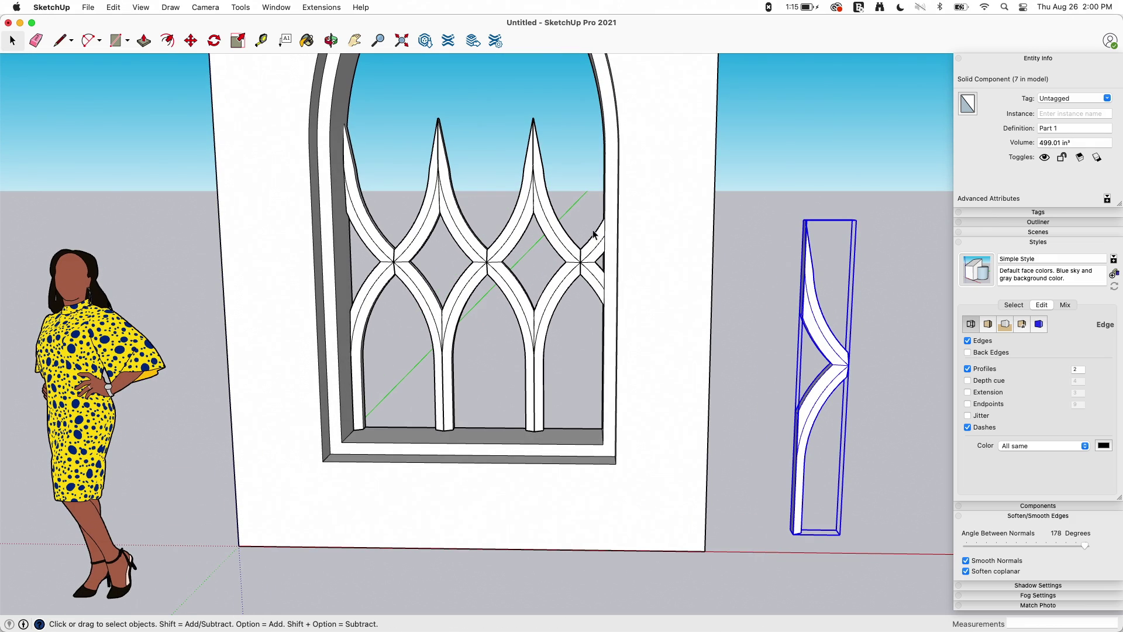
{"action": "left_click_drag", "start_coordinate": [403, 328], "coordinate": [389, 333]}
{"action": "middle_click_drag", "start_coordinate": [388, 332], "coordinate": [373, 310]}
{"action": "scroll", "coordinate": [559, 316], "scroll_direction": "up", "scroll_amount": 2}
{"action": "key", "text": "s"}
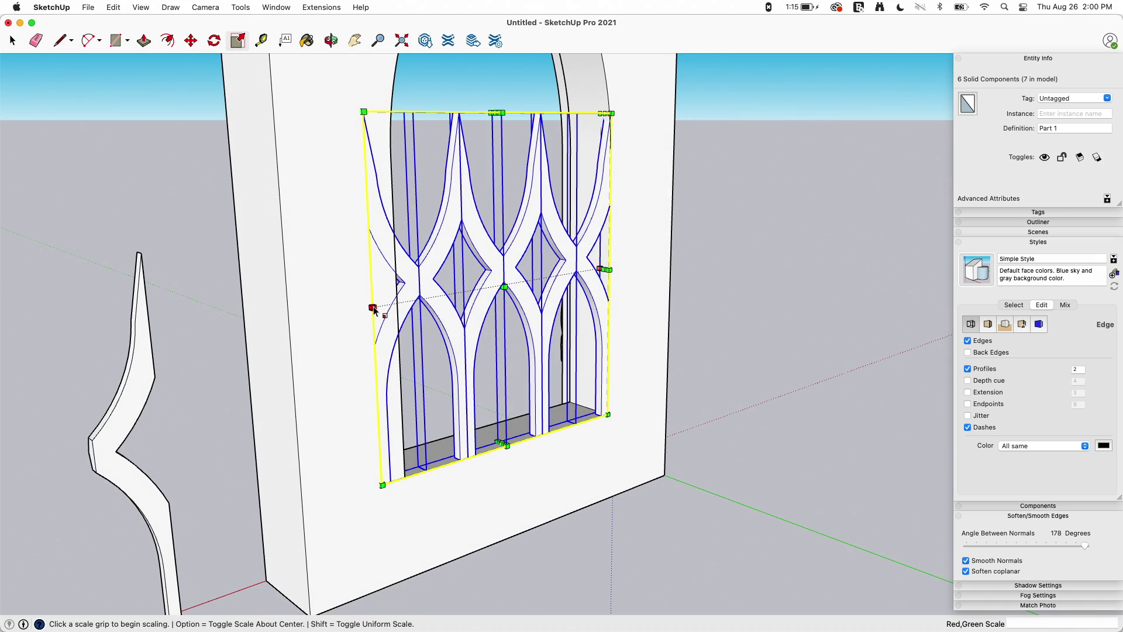
{"action": "left_click", "coordinate": [367, 307]}
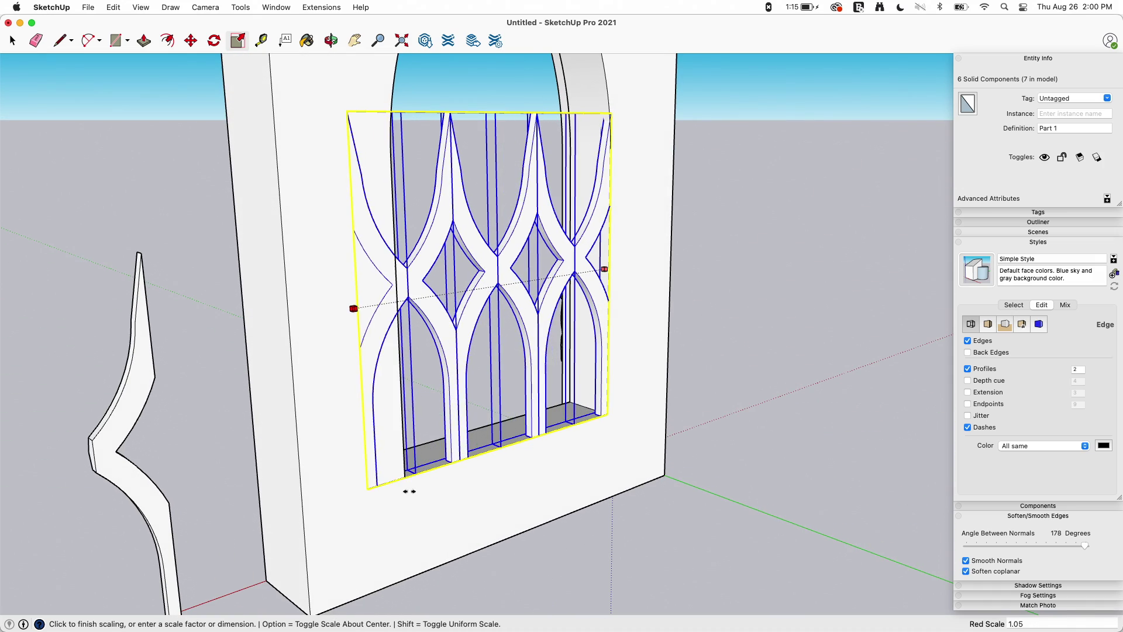
{"action": "middle_click_drag", "start_coordinate": [436, 486], "coordinate": [510, 289]}
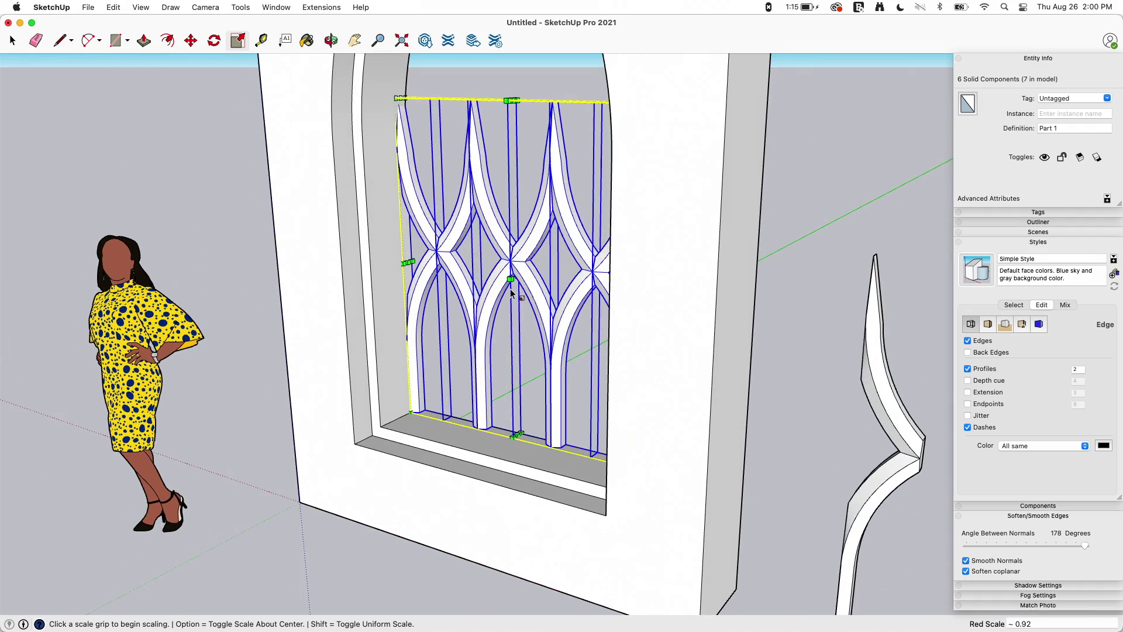
- Scale the six tracery components along the green axis by a factor of 3
{"action": "left_click", "coordinate": [509, 279]}
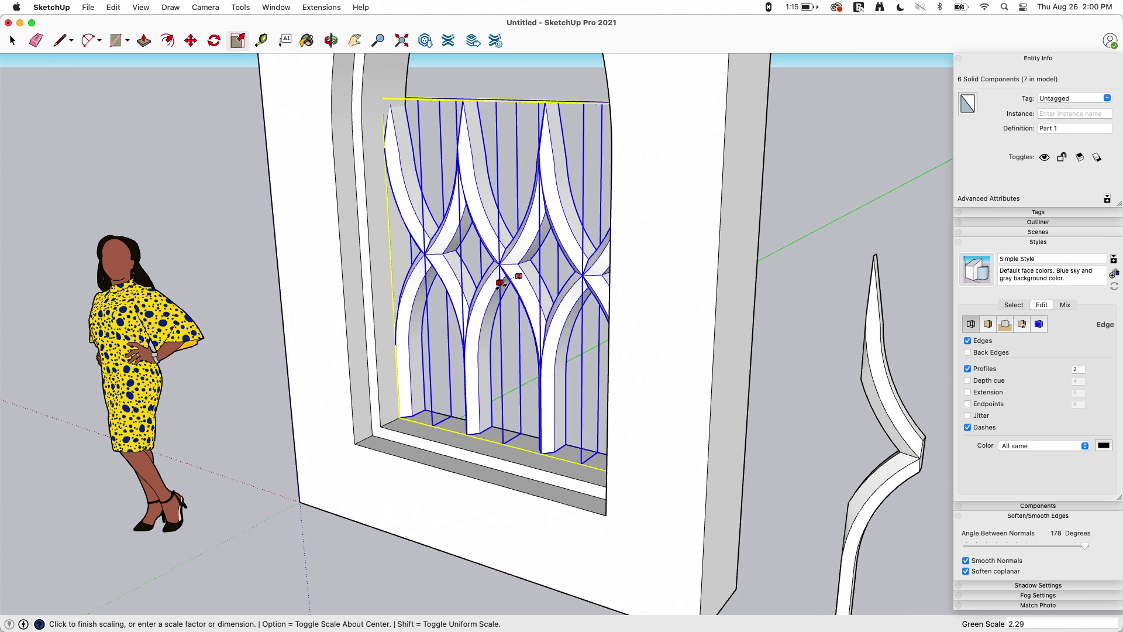
{"action": "type", "text": "3"}
{"action": "key", "text": "Return"}
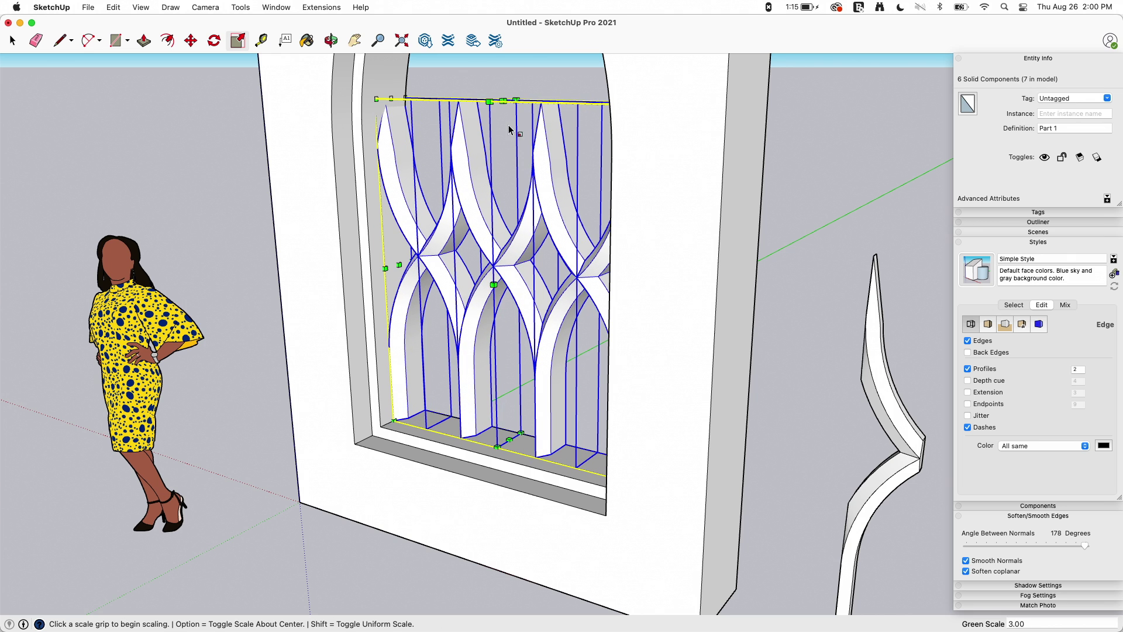
- Scale the tracery row down along the blue axis to about 0.63 of its height and deselect it
{"action": "left_click", "coordinate": [503, 100]}
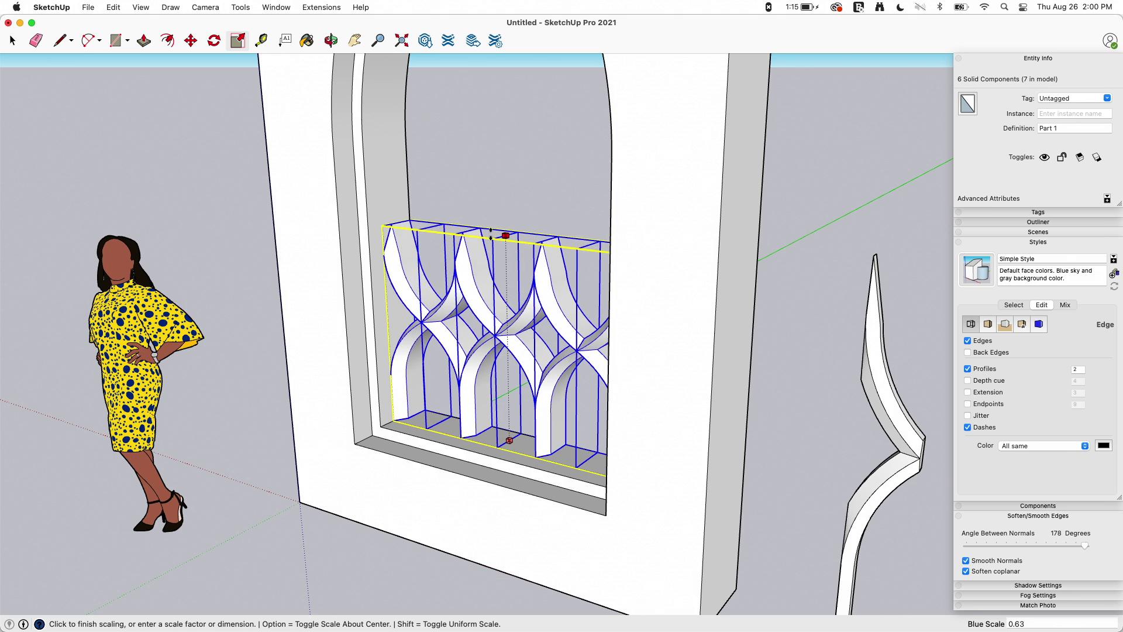
{"action": "left_click", "coordinate": [485, 228]}
{"action": "middle_click_drag", "start_coordinate": [485, 228], "coordinate": [775, 319]}
{"action": "key", "text": "space"}
{"action": "left_click", "coordinate": [701, 327]}
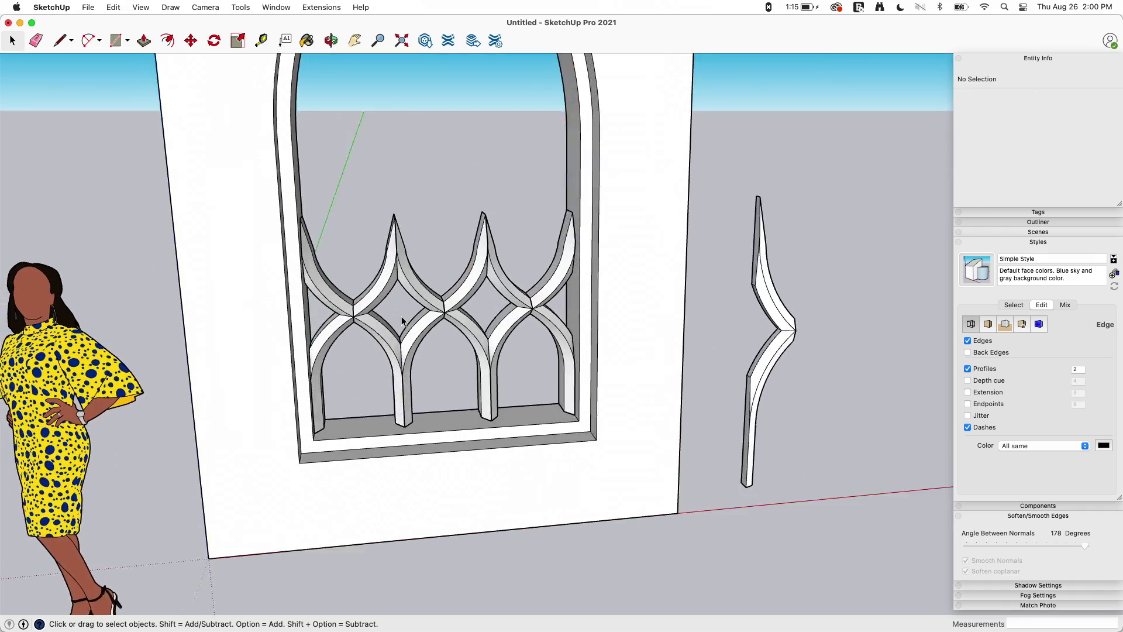
- Select the six tracery components in the window and copy them about 11 3/4" straight up
{"action": "scroll", "coordinate": [514, 286], "scroll_direction": "up", "scroll_amount": 4}
{"action": "middle_click_drag", "start_coordinate": [591, 258], "coordinate": [520, 318]}
{"action": "scroll", "coordinate": [521, 319], "scroll_direction": "down", "scroll_amount": 2}
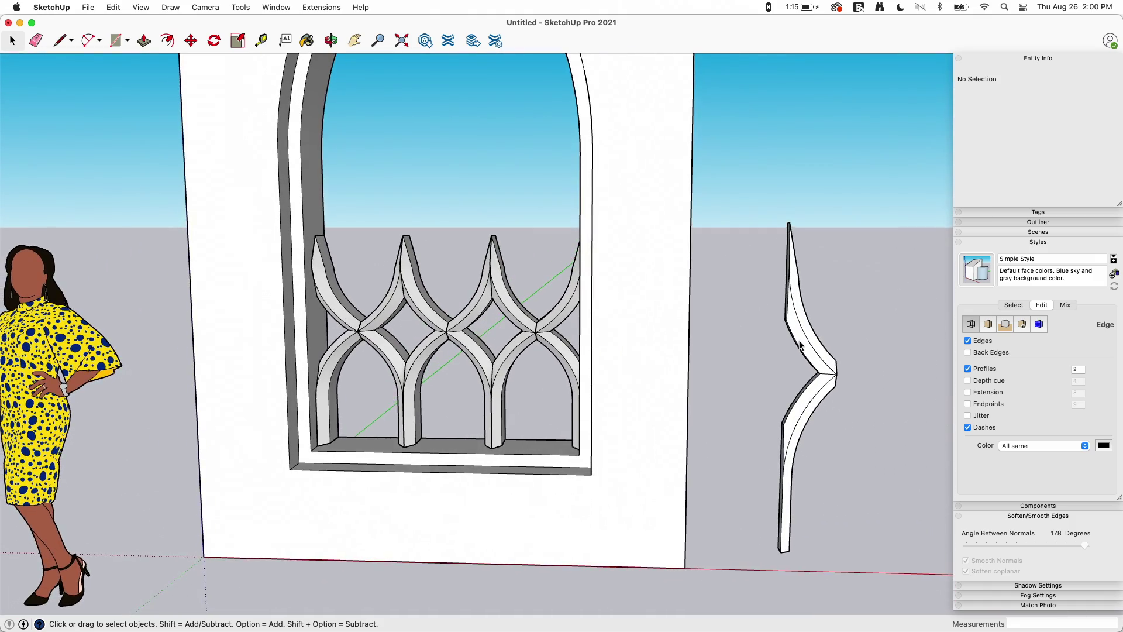
{"action": "middle_click_drag", "start_coordinate": [817, 387], "coordinate": [552, 274]}
{"action": "left_click_drag", "start_coordinate": [365, 364], "coordinate": [362, 367]}
{"action": "middle_click_drag", "start_coordinate": [427, 334], "coordinate": [351, 381]}
{"action": "key", "text": "m"}
{"action": "scroll", "coordinate": [388, 383], "scroll_direction": "up", "scroll_amount": 4}
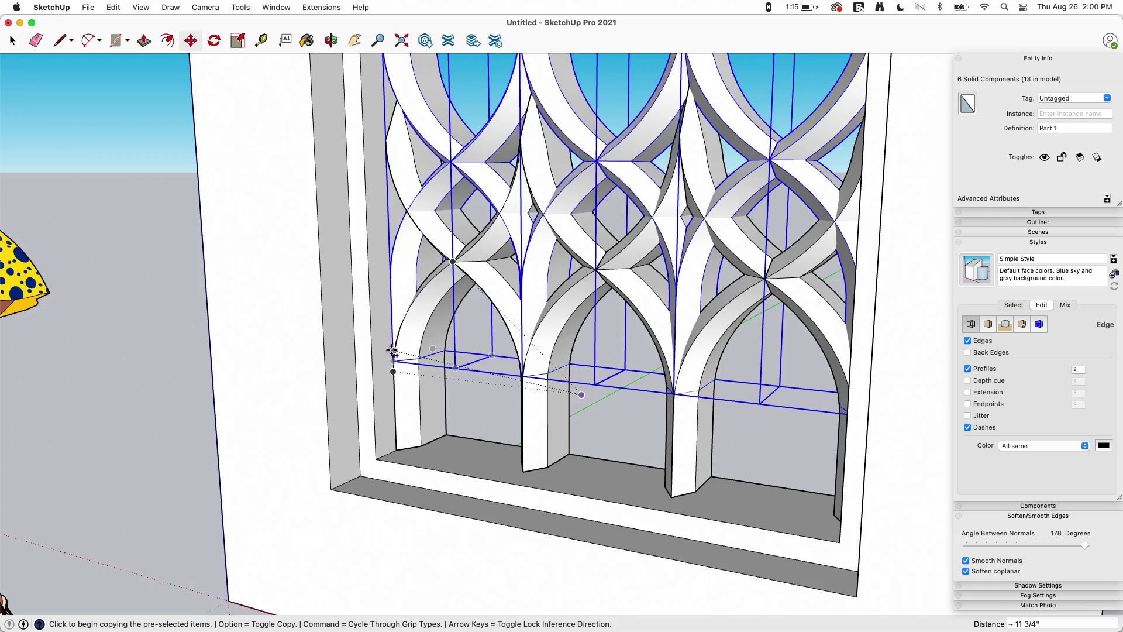
- Stretch the copied second row of tracery upward along the blue axis by about 1.36
{"action": "scroll", "coordinate": [509, 358], "scroll_direction": "down", "scroll_amount": 5}
{"action": "mouse_move", "coordinate": [509, 358]}
{"action": "middle_mouse_down"}
{"action": "mouse_move", "coordinate": [556, 328]}
{"action": "mouse_move", "coordinate": [525, 347]}
{"action": "middle_mouse_up"}
{"action": "middle_click_drag", "start_coordinate": [560, 274], "coordinate": [548, 218]}
{"action": "left_click_drag", "start_coordinate": [545, 186], "coordinate": [546, 147]}
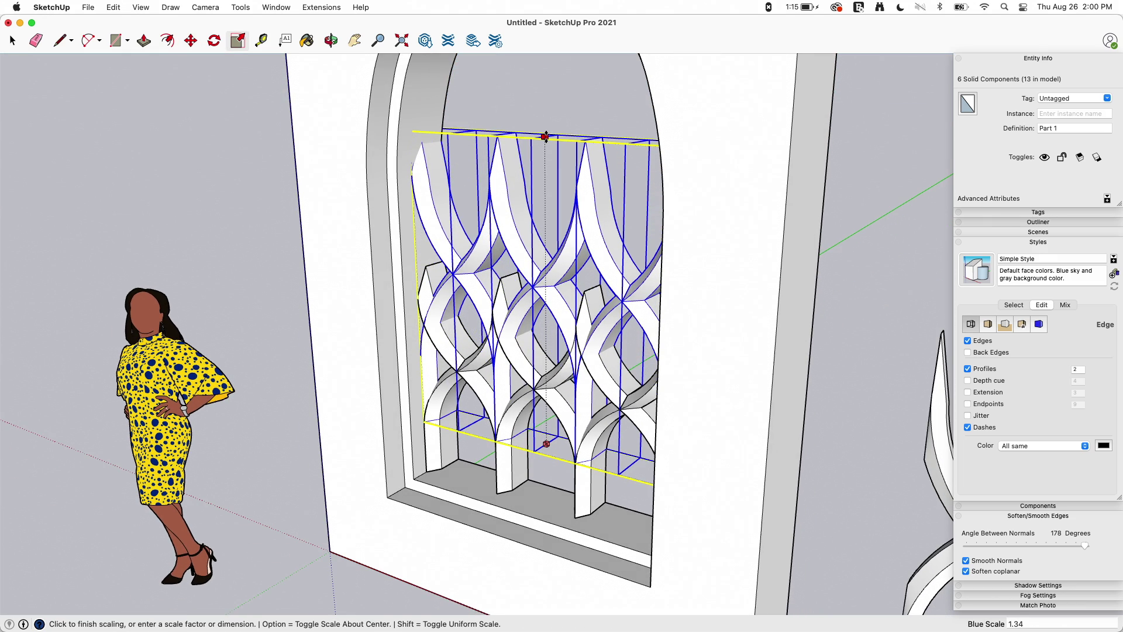
{"action": "left_click", "coordinate": [545, 132]}
{"action": "middle_click_drag", "start_coordinate": [545, 132], "coordinate": [582, 430]}
{"action": "scroll", "coordinate": [464, 468], "scroll_direction": "up", "scroll_amount": 10}
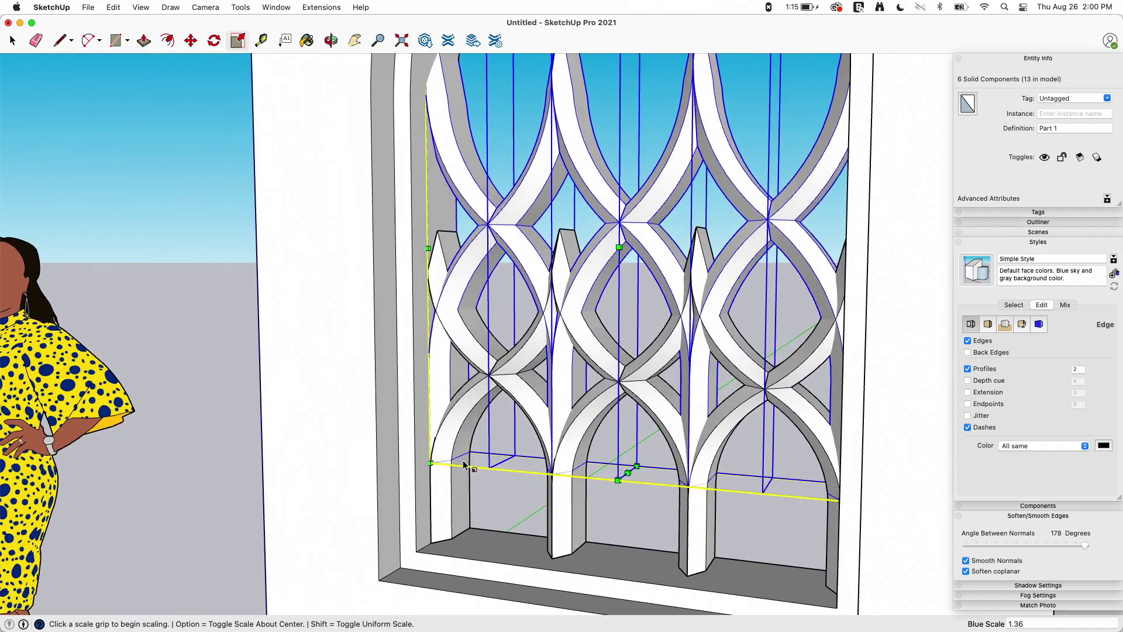
- Copy the stretched second tracery row about 1' 2 1/8" straight up to form a third row
{"action": "key", "text": "m"}
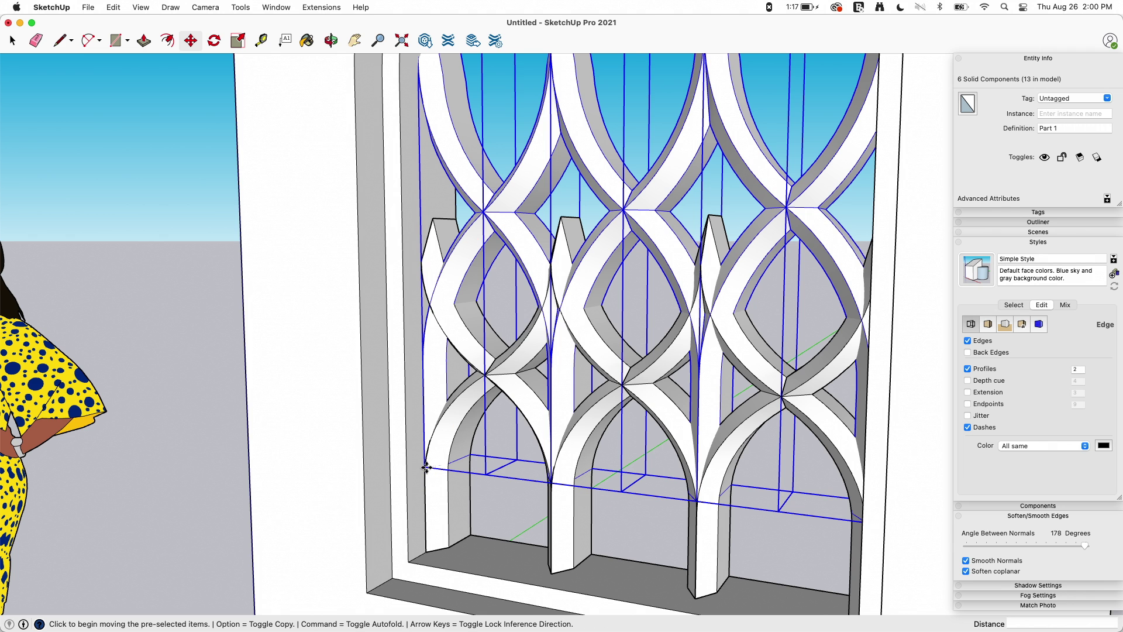
{"action": "left_click", "coordinate": [427, 468]}
{"action": "key", "text": "alt"}
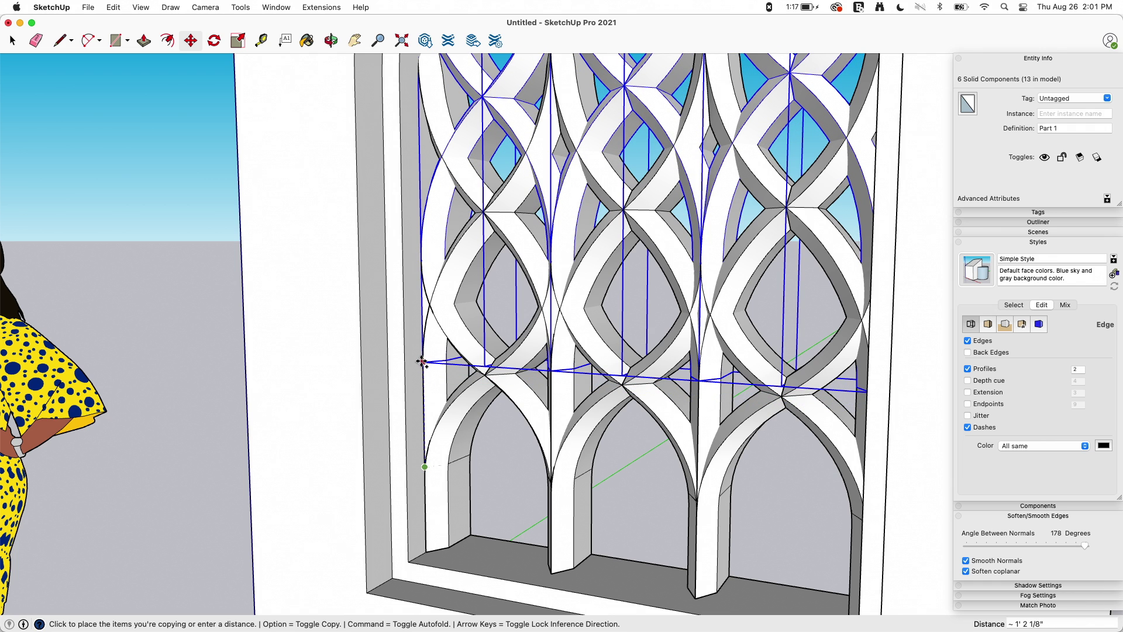
{"action": "left_click", "coordinate": [507, 505]}
{"action": "key", "text": "space"}
- Stretch the third tracery row toward the arch tip along the blue axis by about 1.20 and deselect it
{"action": "scroll", "coordinate": [497, 373], "scroll_direction": "down", "scroll_amount": 8}
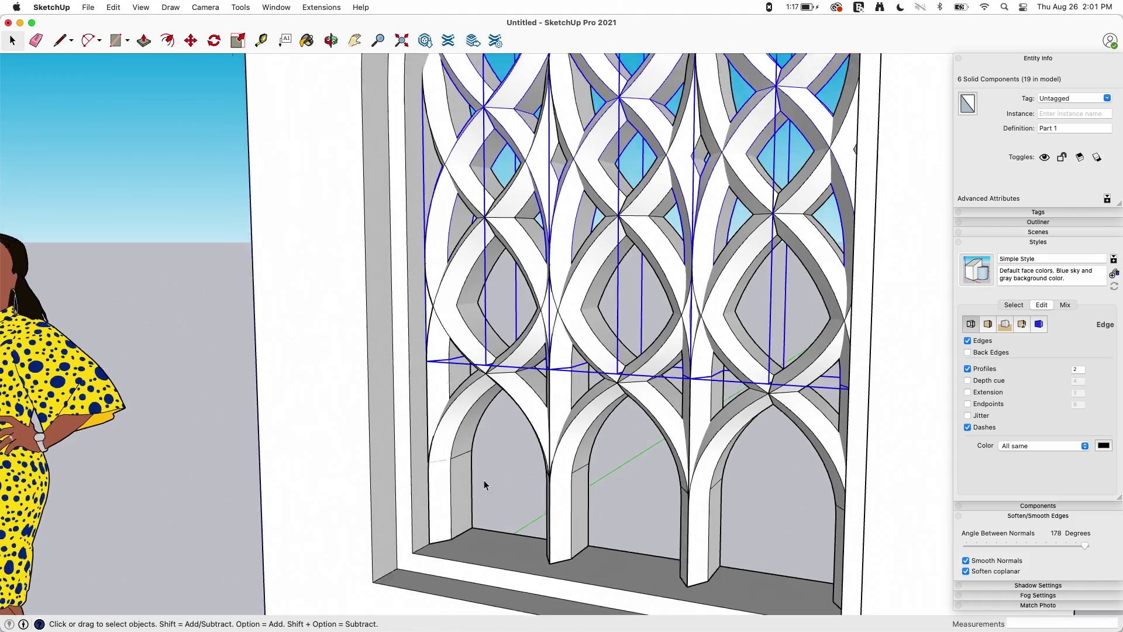
{"action": "key", "text": "s"}
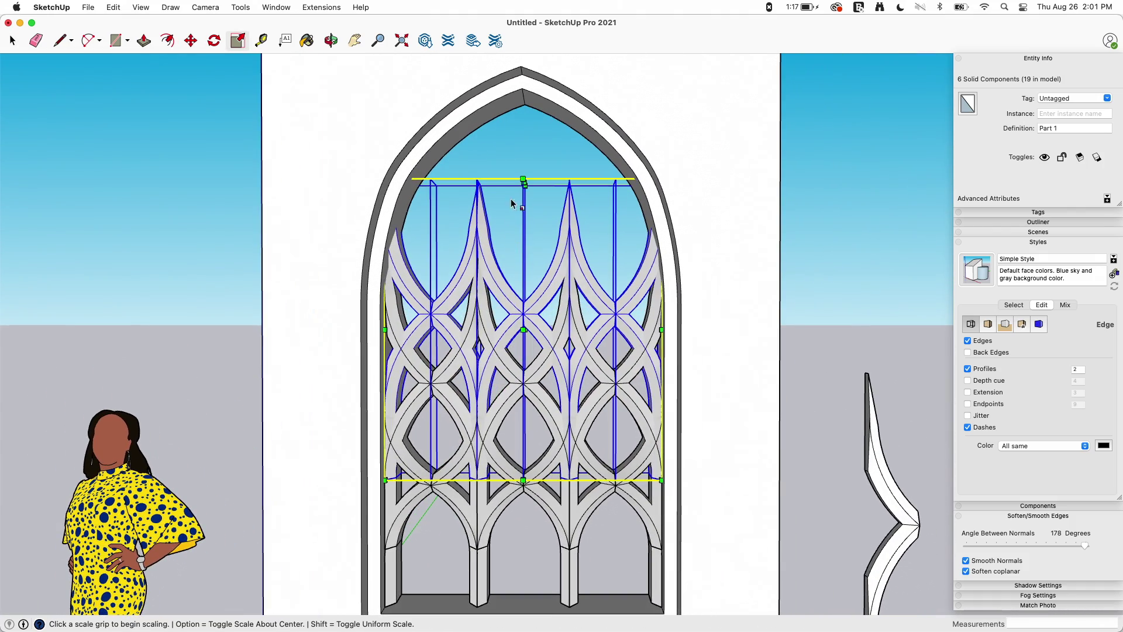
{"action": "mouse_move", "coordinate": [519, 180]}
{"action": "middle_mouse_down"}
{"action": "mouse_move", "coordinate": [526, 188]}
{"action": "mouse_move", "coordinate": [525, 178]}
{"action": "middle_mouse_up"}
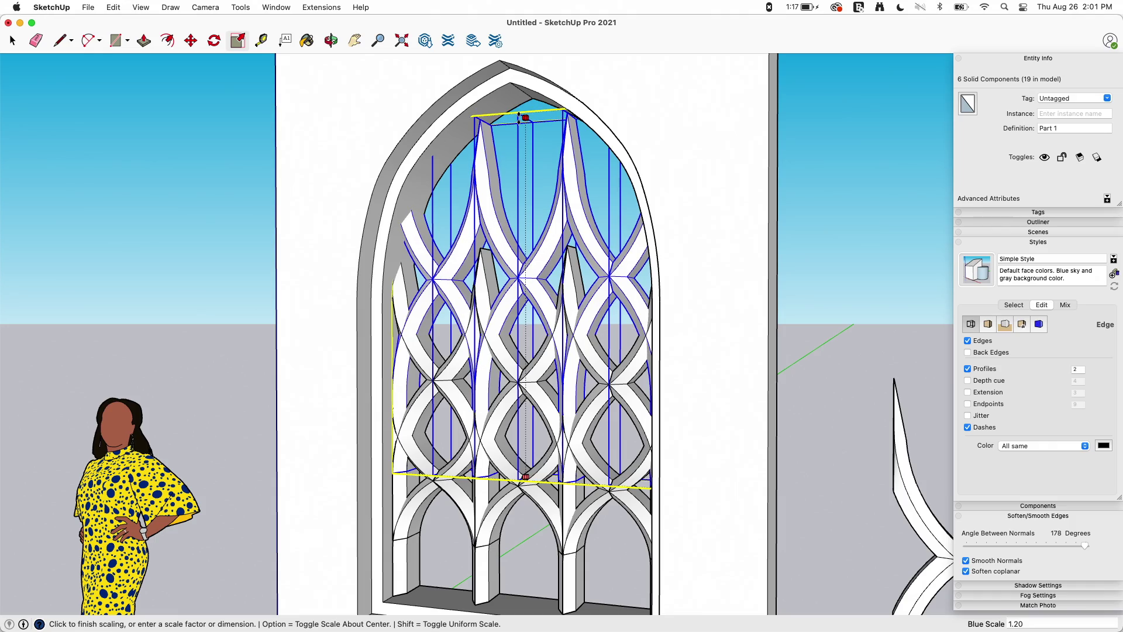
{"action": "left_click", "coordinate": [518, 118]}
{"action": "scroll", "coordinate": [534, 168], "scroll_direction": "down", "scroll_amount": 5}
{"action": "middle_click_drag", "start_coordinate": [533, 169], "coordinate": [736, 263]}
{"action": "key", "text": "space"}
{"action": "left_click", "coordinate": [739, 221]}
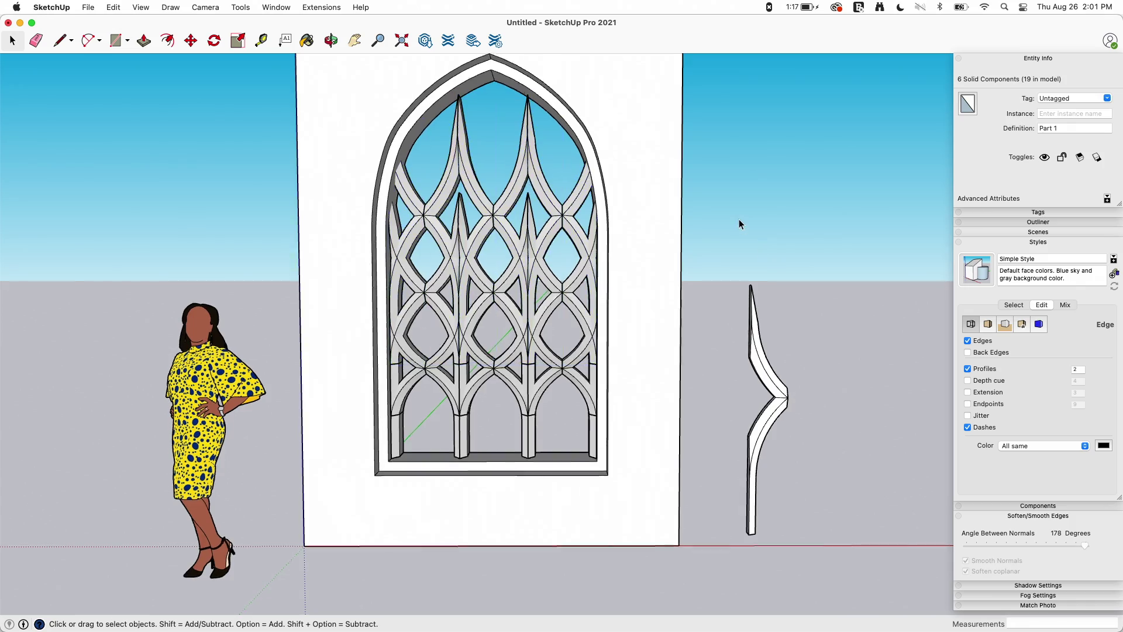
- Examine the three overlapping tracery rows in the window from the front and from the side
{"action": "scroll", "coordinate": [739, 219], "scroll_direction": "up", "scroll_amount": 3}
{"action": "middle_click_drag", "start_coordinate": [739, 219], "coordinate": [576, 227]}
{"action": "middle_click_drag", "start_coordinate": [451, 371], "coordinate": [474, 342]}
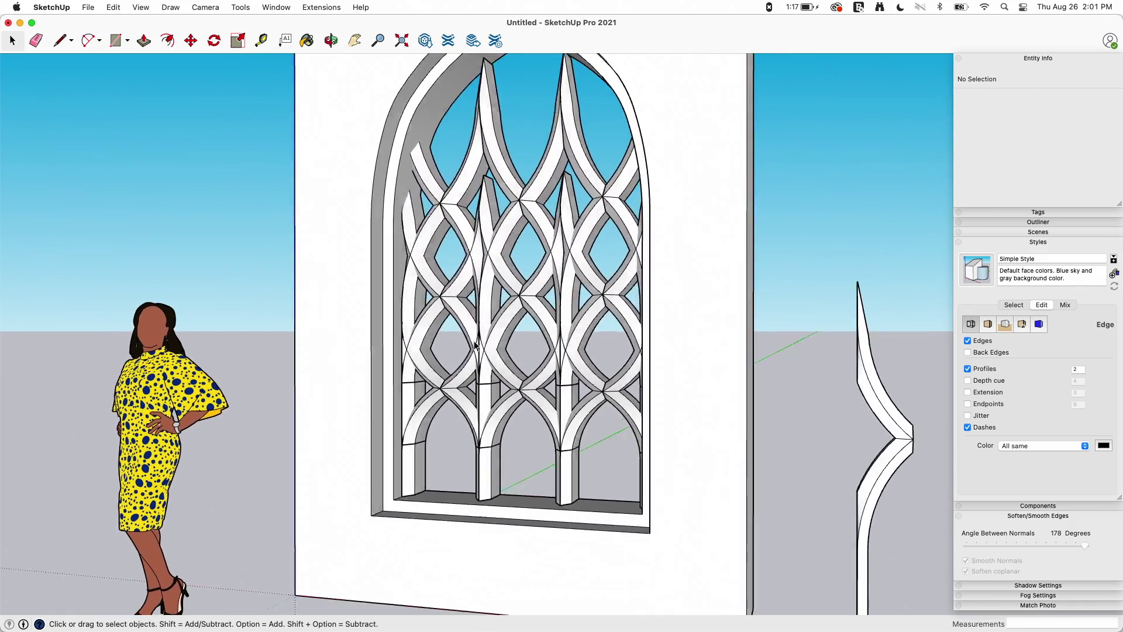
{"action": "key", "text": "super+1"}
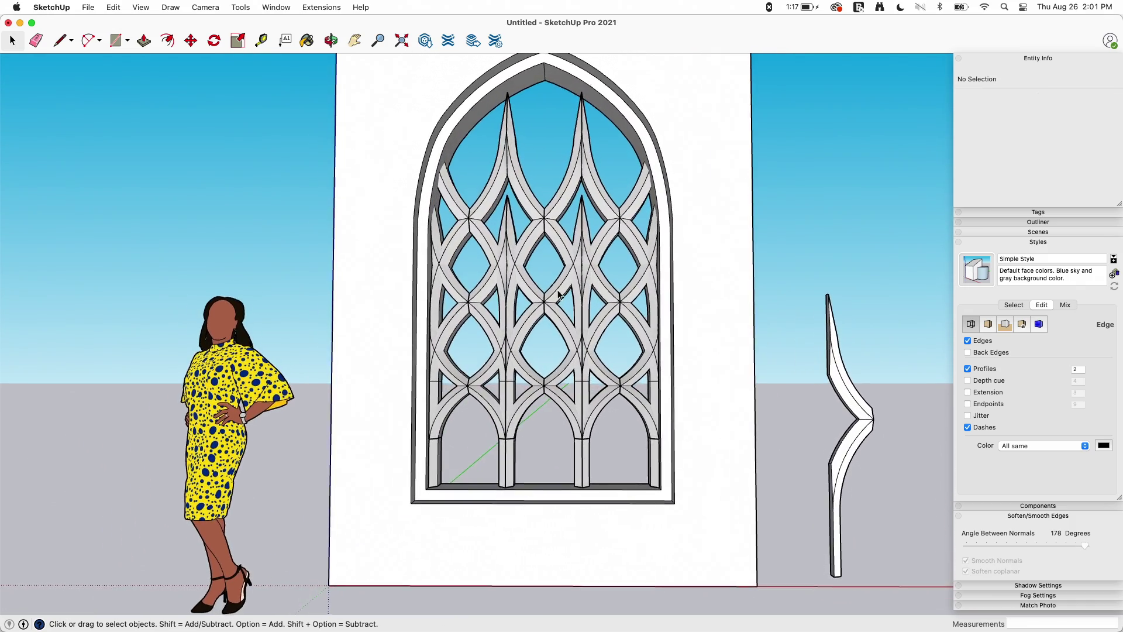
{"action": "middle_click_drag", "start_coordinate": [559, 296], "coordinate": [488, 304]}
{"action": "middle_click_drag", "start_coordinate": [465, 202], "coordinate": [448, 375]}
{"action": "scroll", "coordinate": [539, 346], "scroll_direction": "up", "scroll_amount": 2}
{"action": "scroll", "coordinate": [517, 387], "scroll_direction": "up", "scroll_amount": 2}
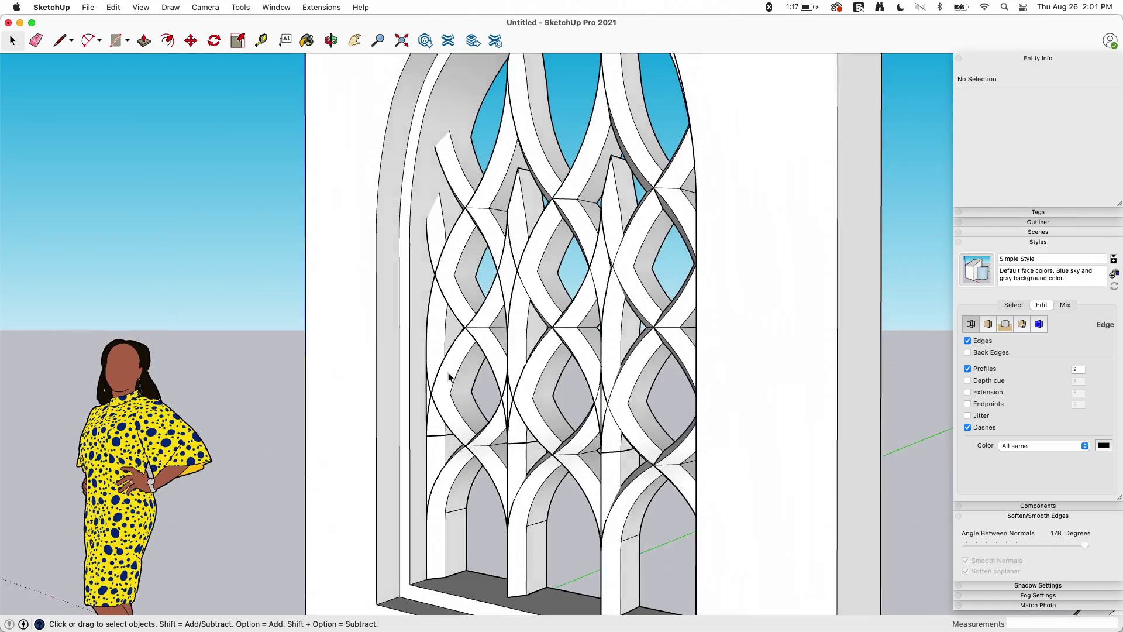
{"action": "scroll", "coordinate": [450, 378], "scroll_direction": "down", "scroll_amount": 3}
- Inside the loose component, scale the two curved inner notch surfaces about their center to 0.40 green and 0.60 blue
{"action": "middle_click_drag", "start_coordinate": [590, 404], "coordinate": [510, 378]}
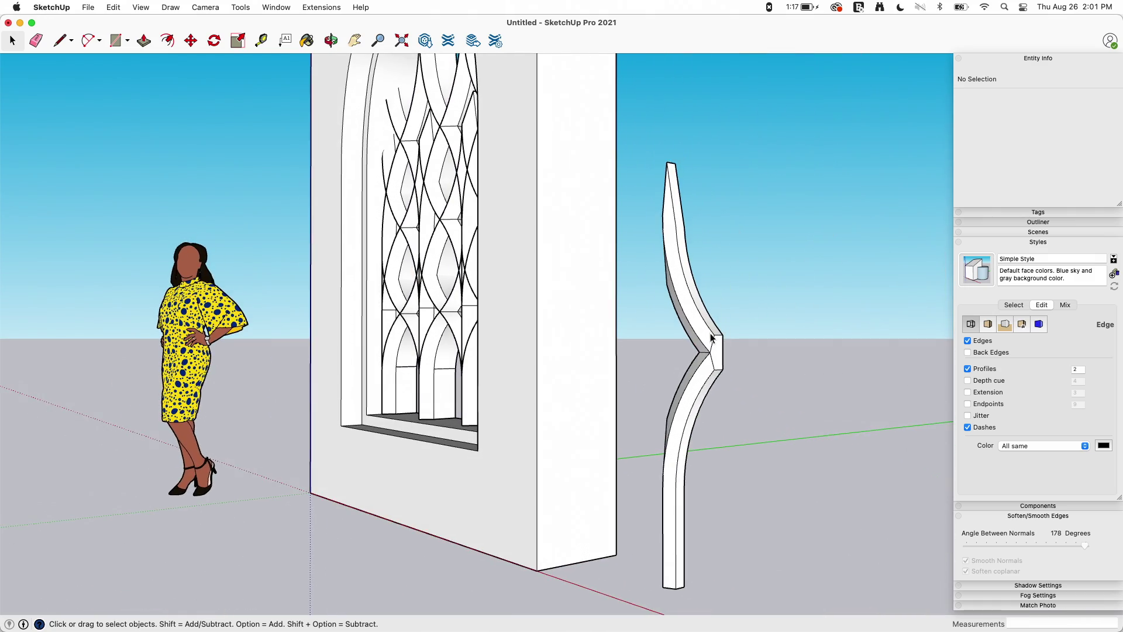
{"action": "middle_click_drag", "start_coordinate": [710, 334], "coordinate": [669, 345]}
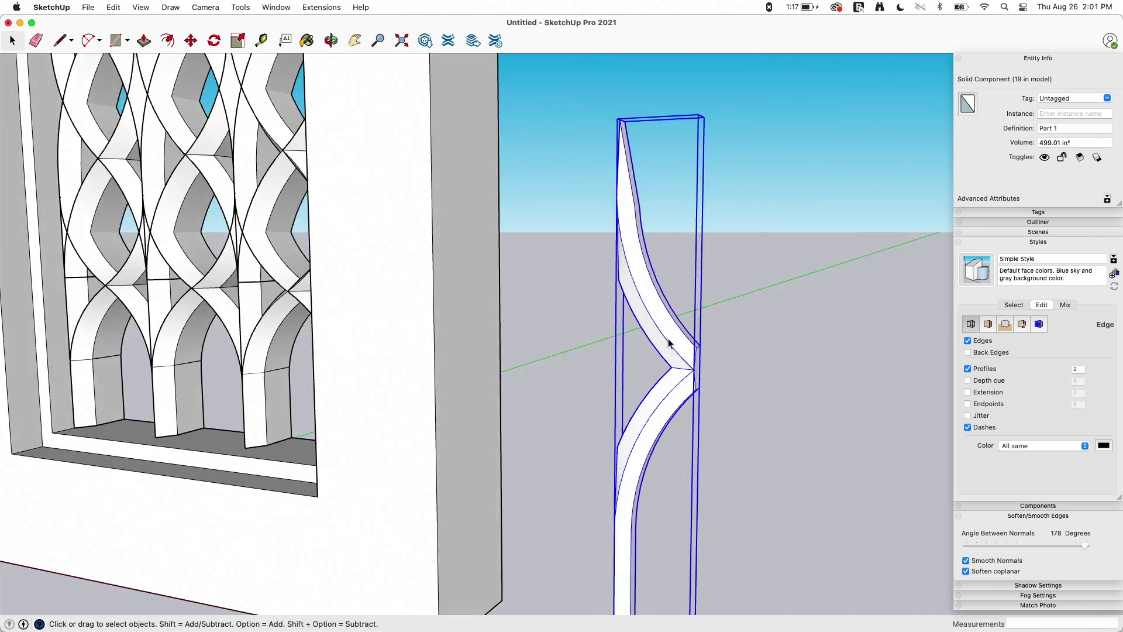
{"action": "double_click", "coordinate": [669, 345]}
{"action": "middle_click_drag", "start_coordinate": [731, 342], "coordinate": [645, 357]}
{"action": "middle_click_drag", "start_coordinate": [734, 318], "coordinate": [611, 247]}
{"action": "left_click", "coordinate": [610, 248]}
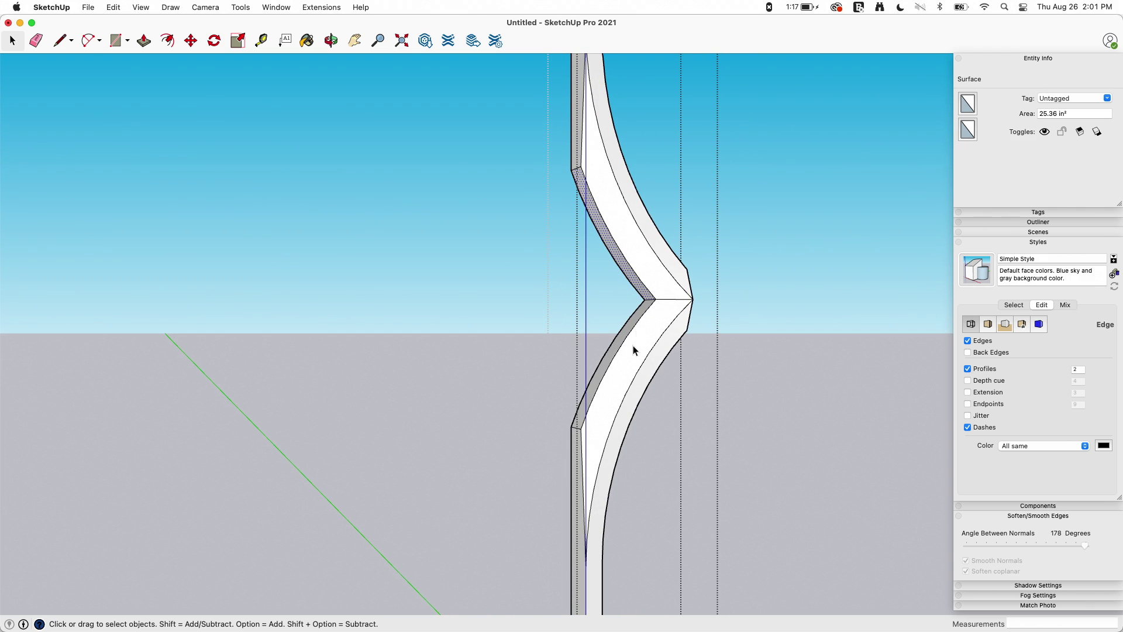
{"action": "left_click", "coordinate": [607, 358], "text": "shift"}
{"action": "key", "text": "s"}
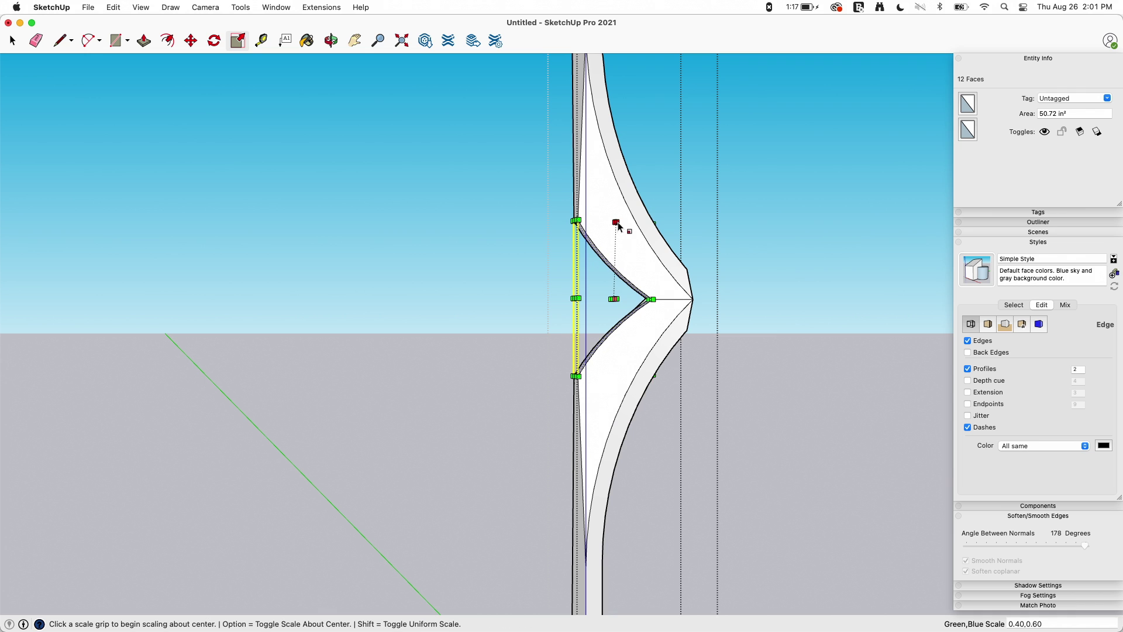
{"action": "key", "text": "space"}
{"action": "middle_click_drag", "start_coordinate": [806, 258], "coordinate": [789, 282]}
{"action": "scroll", "coordinate": [788, 282], "scroll_direction": "down", "scroll_amount": 3}
{"action": "left_click", "coordinate": [789, 282]}
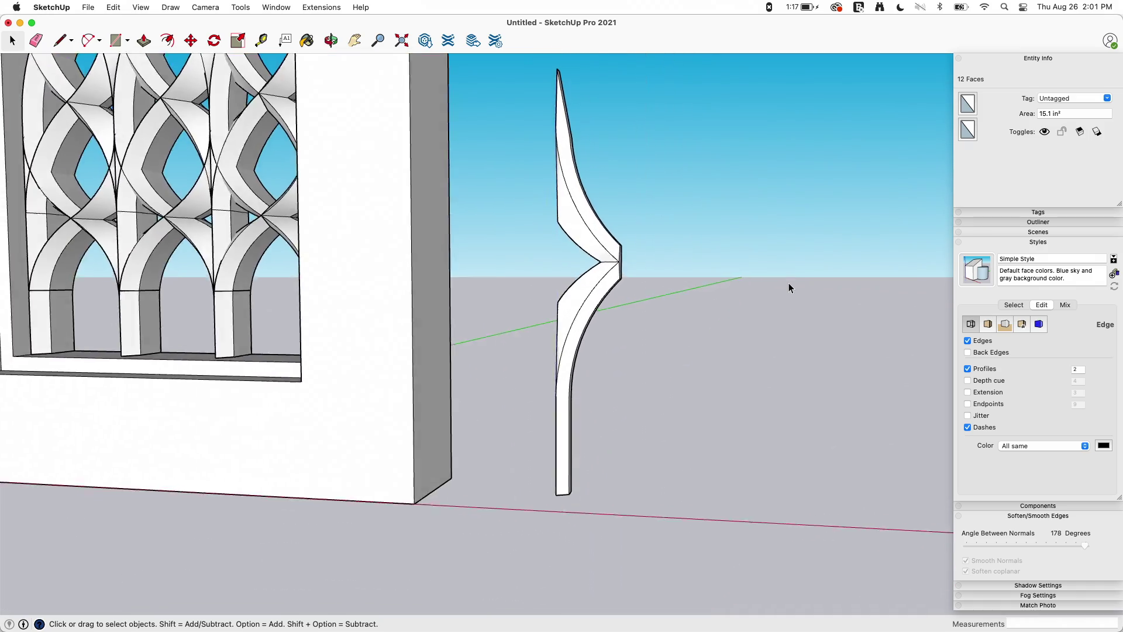
- Open the loose component and delete the end face at the bottom of its leg
{"action": "middle_click_drag", "start_coordinate": [497, 374], "coordinate": [583, 338]}
{"action": "middle_click_drag", "start_coordinate": [370, 255], "coordinate": [460, 384], "text": "shift"}
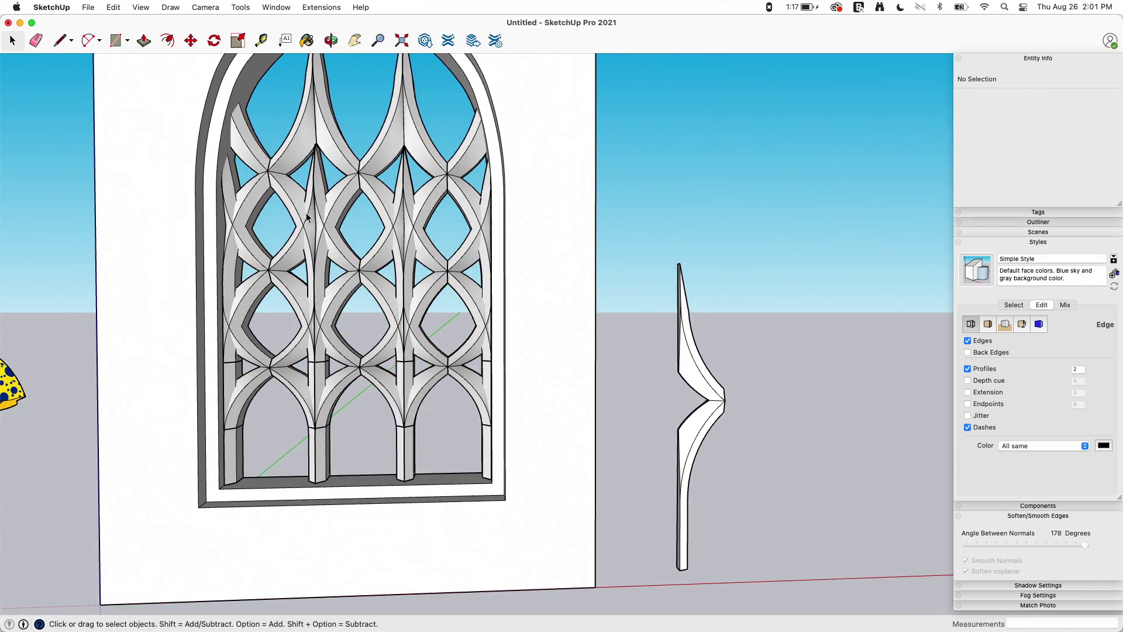
{"action": "middle_click_drag", "start_coordinate": [307, 99], "coordinate": [306, 116]}
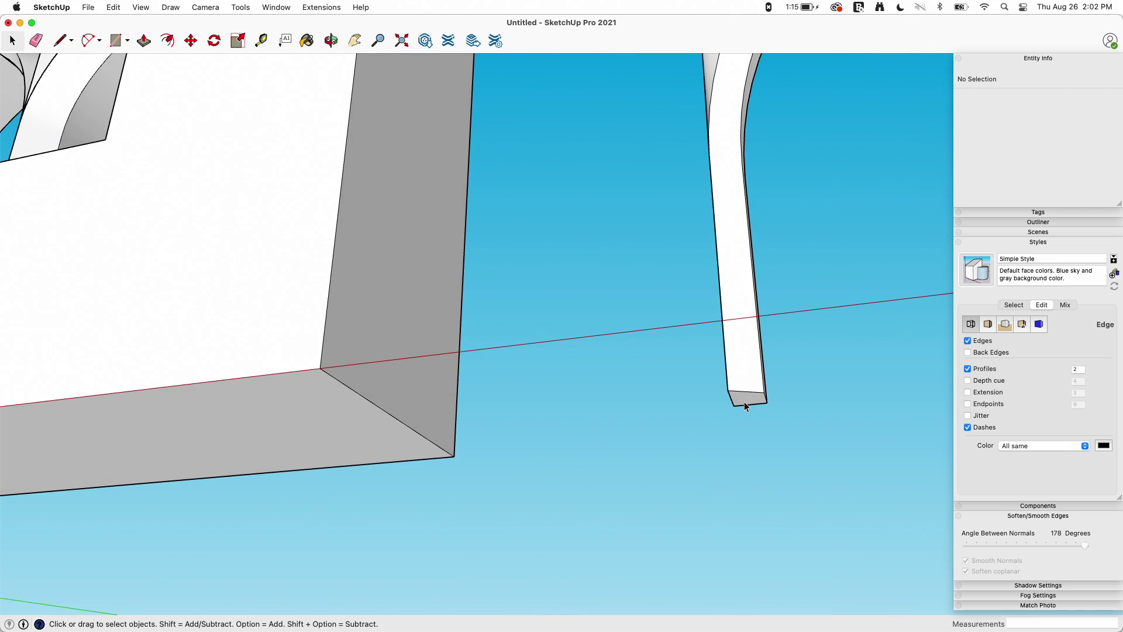
{"action": "left_click", "coordinate": [743, 399]}
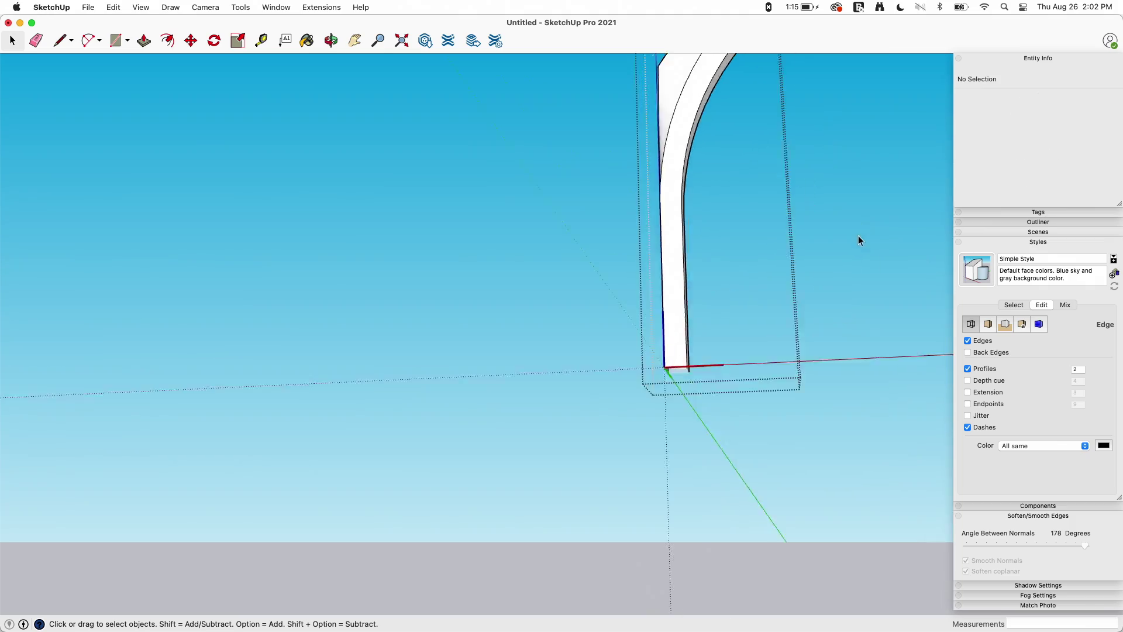
{"action": "left_click", "coordinate": [858, 235]}
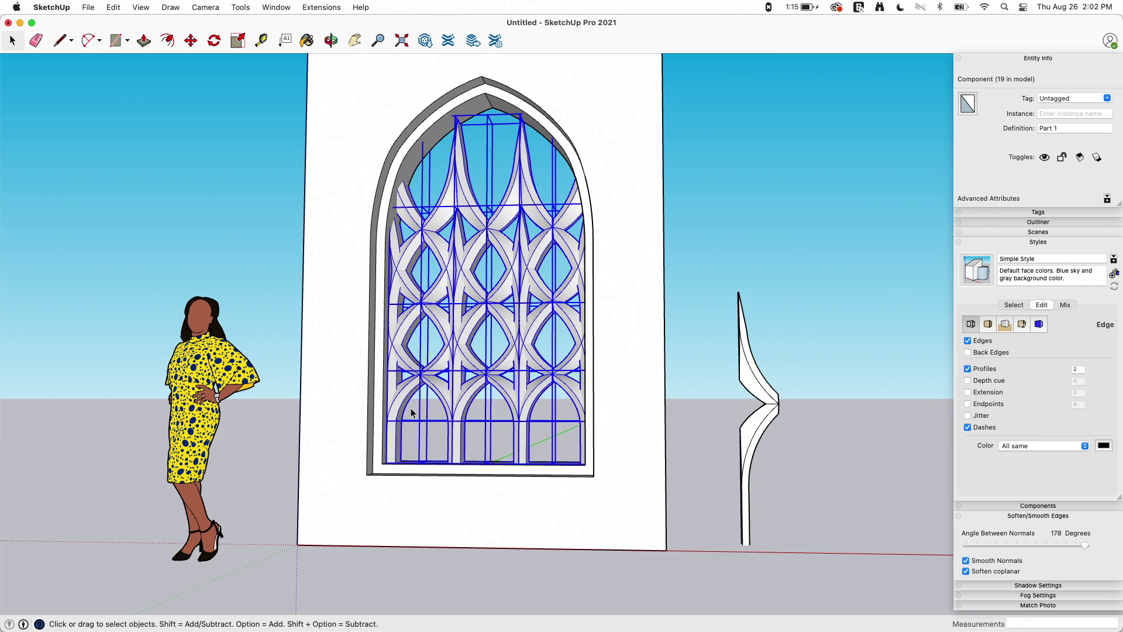
- Move all the selected tracery components straight down along the blue axis by about 8 inches within the window opening
{"action": "middle_click_drag", "start_coordinate": [501, 341], "coordinate": [512, 365]}
{"action": "key", "text": "m"}
{"action": "left_click", "coordinate": [487, 284]}
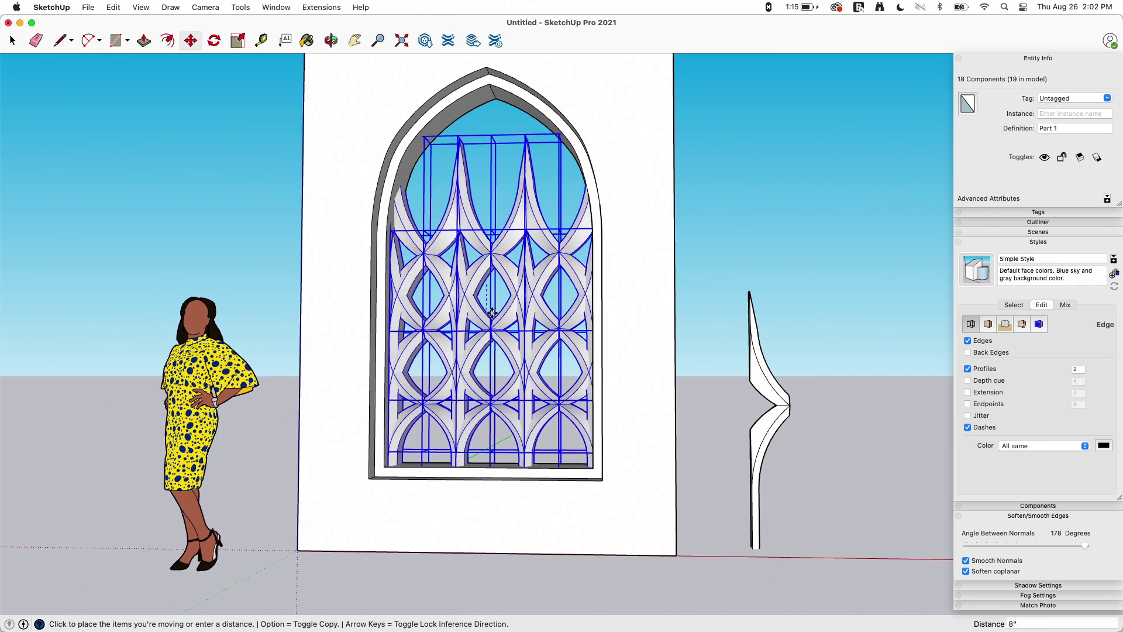
{"action": "left_click", "coordinate": [492, 313]}
{"action": "key", "text": "space"}
- Select the six components of the uppermost tracery row, stretch them toward the arch tip along the blue axis by about 1.09, and deselect them
{"action": "left_click", "coordinate": [476, 250]}
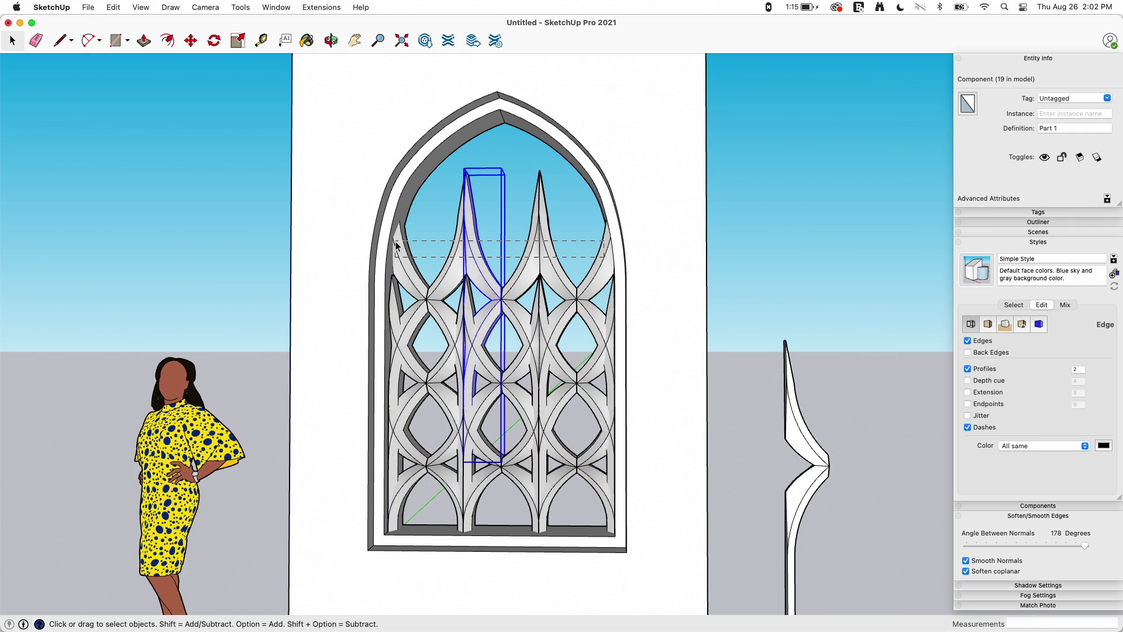
{"action": "left_click_drag", "start_coordinate": [396, 241], "coordinate": [396, 244]}
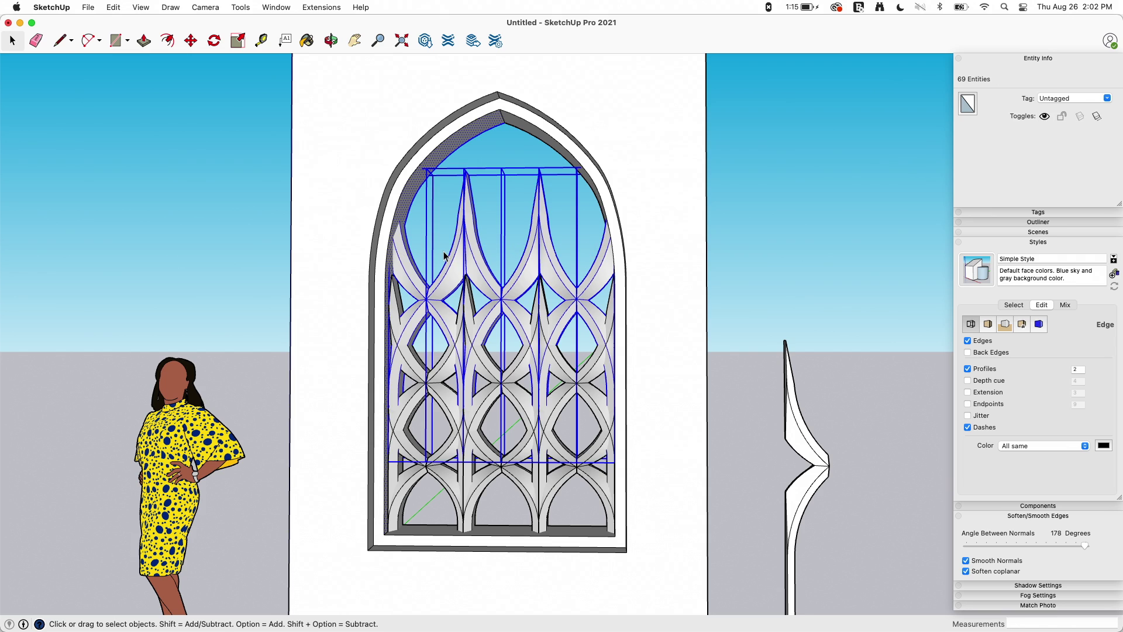
{"action": "middle_click_drag", "start_coordinate": [504, 196], "coordinate": [451, 187]}
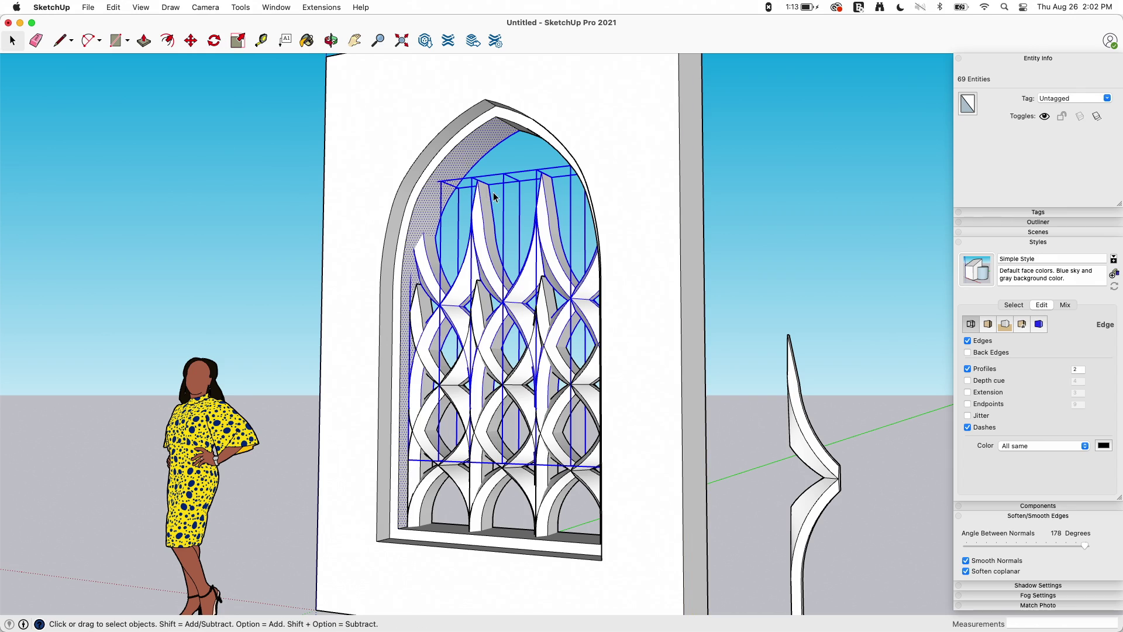
{"action": "middle_click_drag", "start_coordinate": [573, 282], "coordinate": [600, 283]}
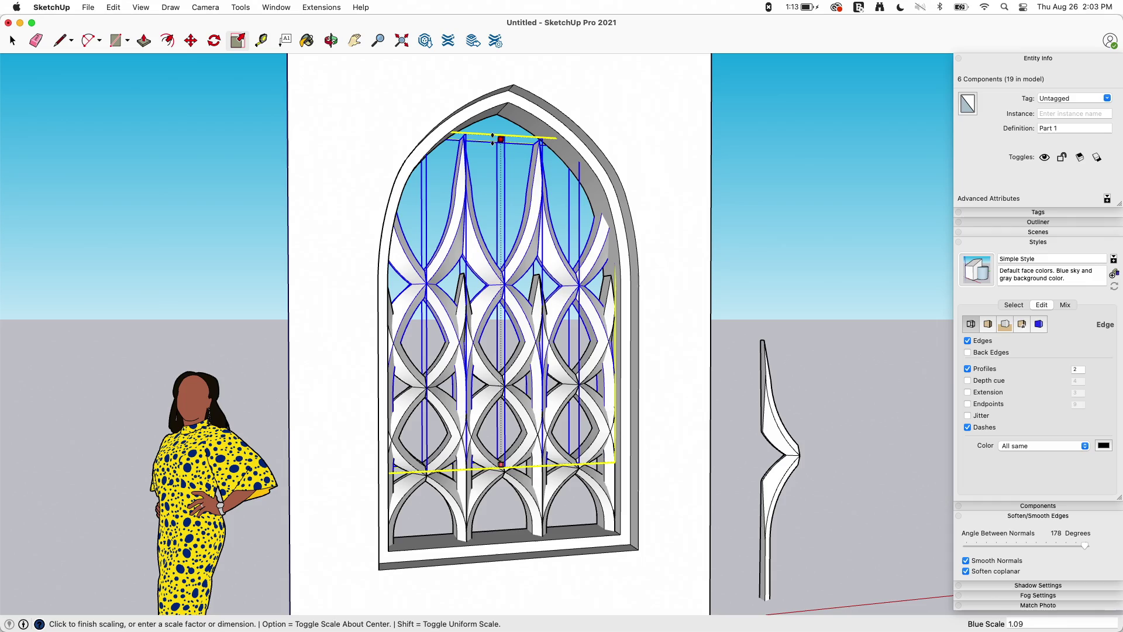
{"action": "key", "text": "space"}
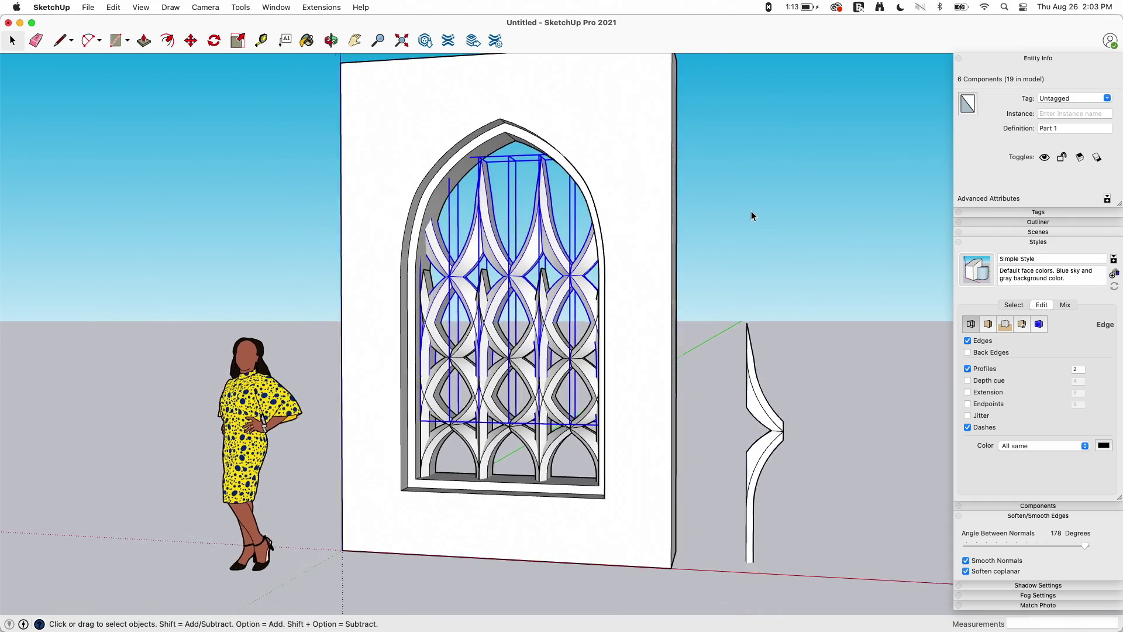
{"action": "left_click", "coordinate": [751, 212]}
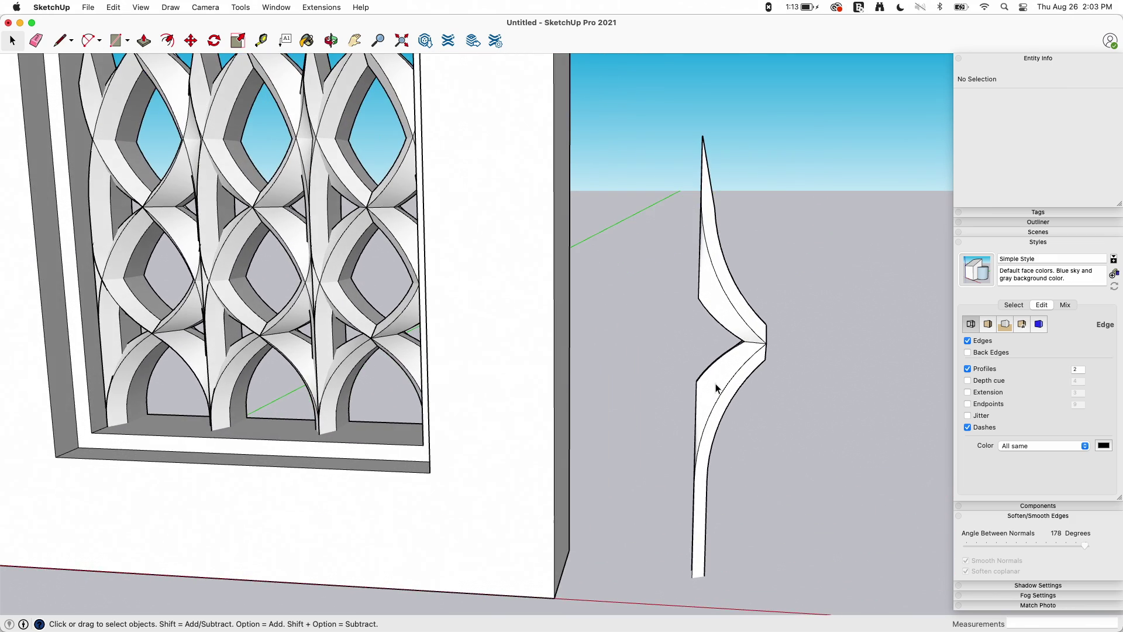
- Open the loose component and try to scale its curved side surfaces about their center along the blue axis
{"action": "double_click", "coordinate": [715, 385]}
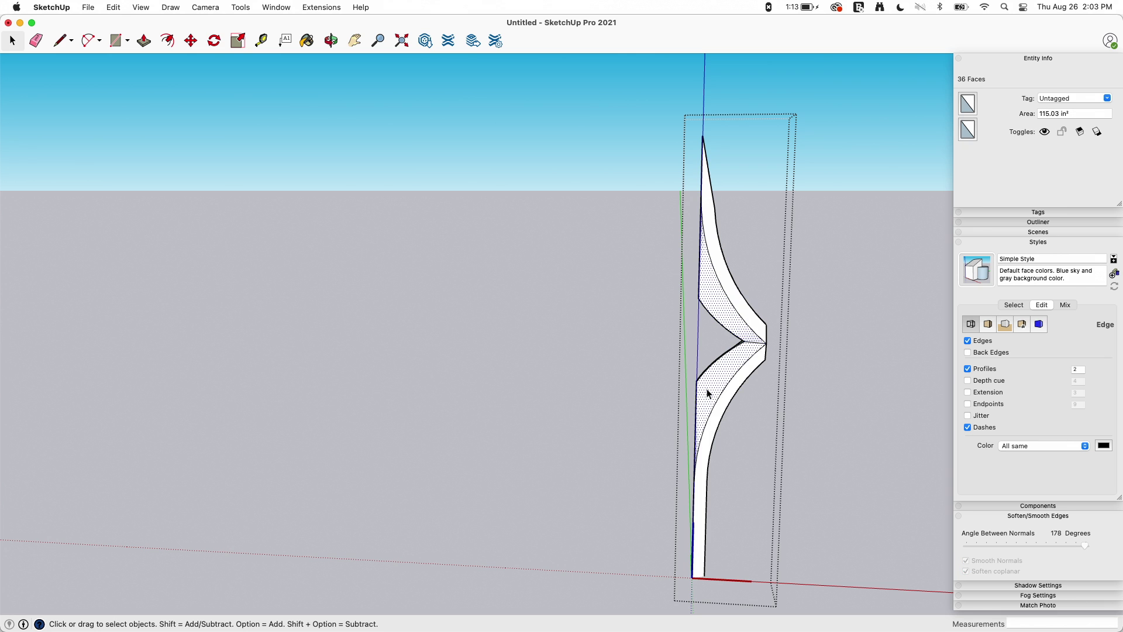
{"action": "key", "text": "s"}
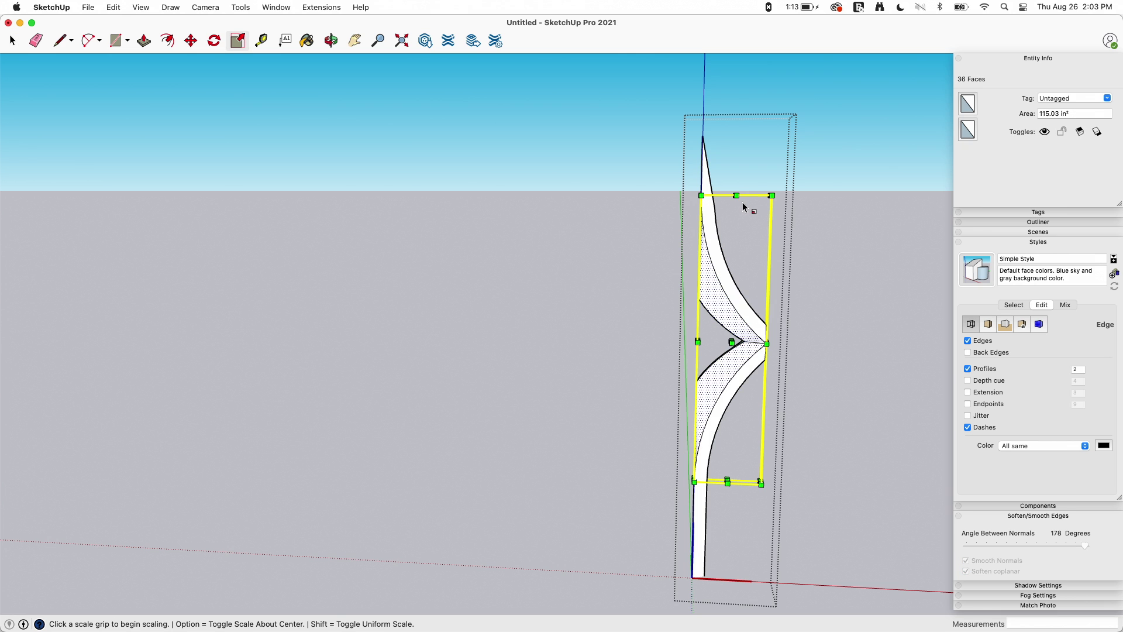
{"action": "middle_click_drag", "start_coordinate": [745, 204], "coordinate": [769, 191]}
{"action": "left_click", "coordinate": [770, 212]}
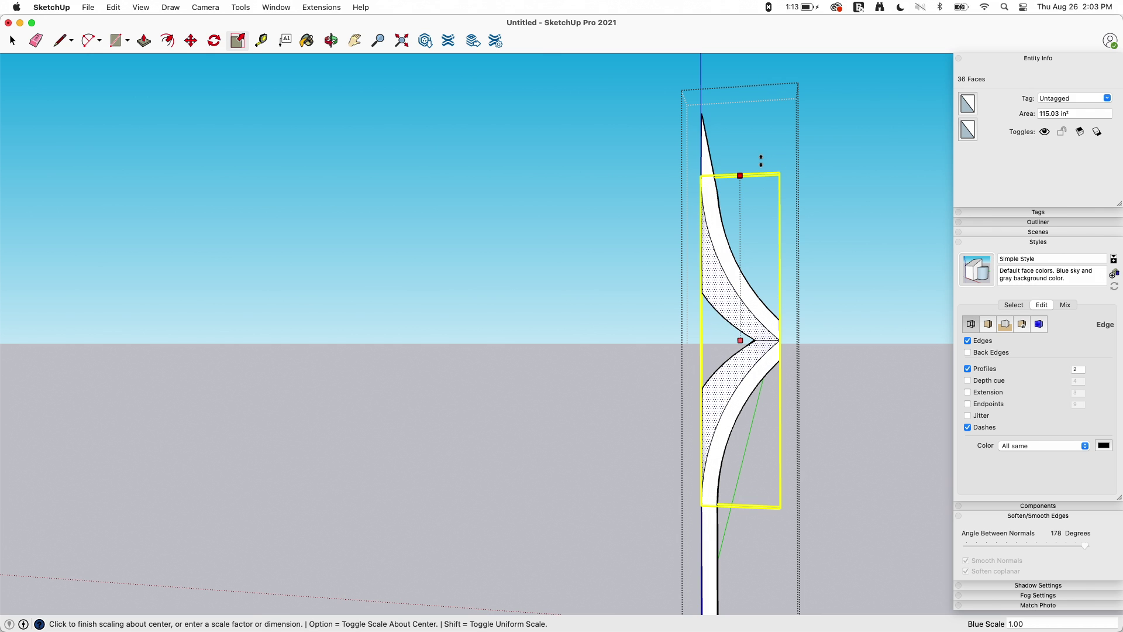
{"action": "middle_click_drag", "start_coordinate": [782, 279], "coordinate": [727, 388]}
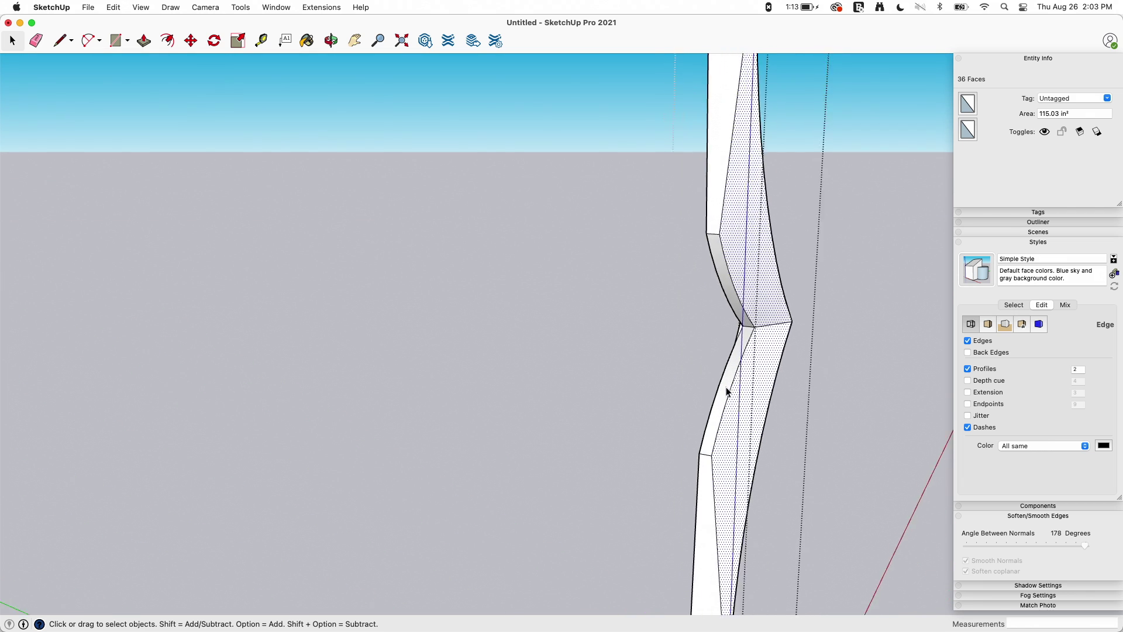
- Scale the two curved inner notch surfaces about their center along the blue axis to about 1.65 and close the component
{"action": "left_click", "coordinate": [707, 379]}
{"action": "left_click", "coordinate": [702, 260], "text": "shift"}
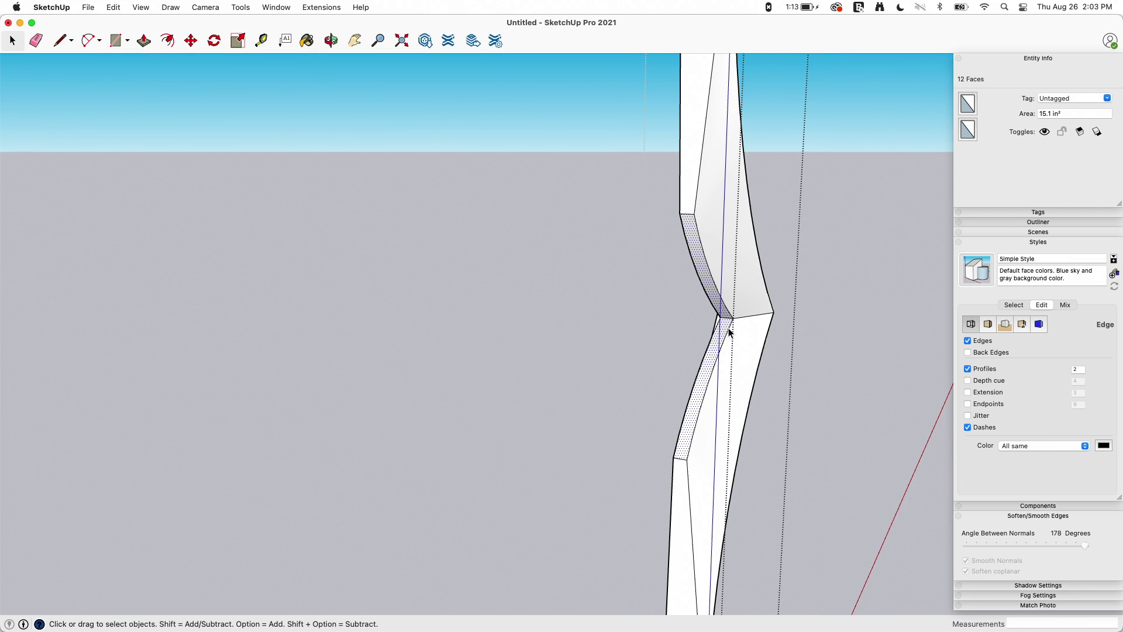
{"action": "middle_click_drag", "start_coordinate": [726, 326], "coordinate": [730, 346]}
{"action": "key", "text": "s"}
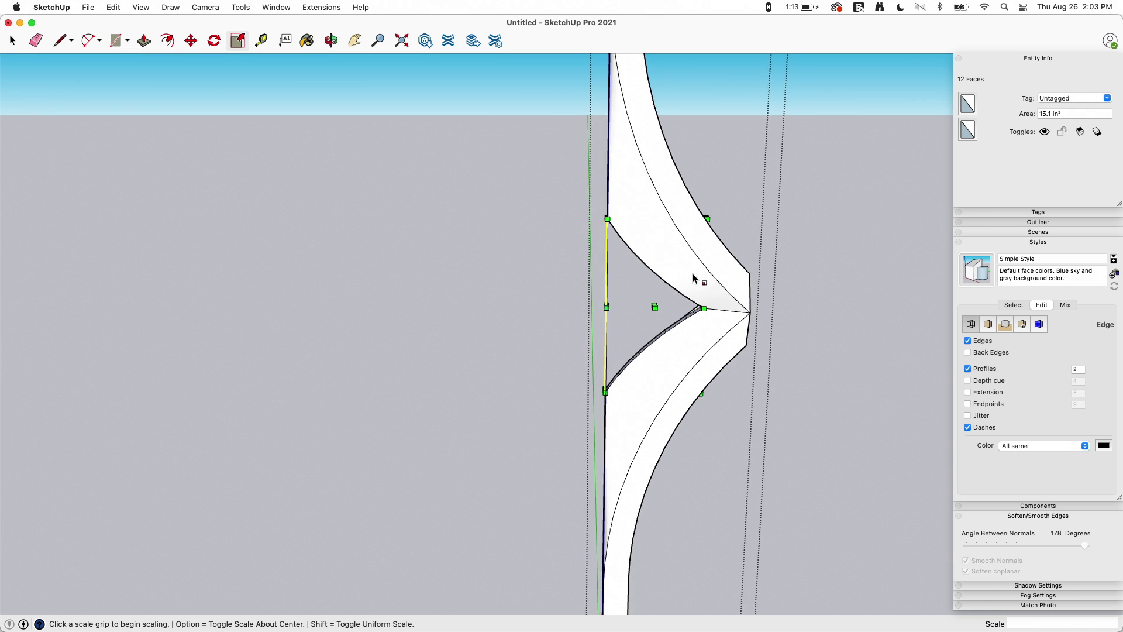
{"action": "middle_click_drag", "start_coordinate": [697, 280], "coordinate": [643, 200]}
{"action": "left_click", "coordinate": [660, 234]}
{"action": "key", "text": "alt"}
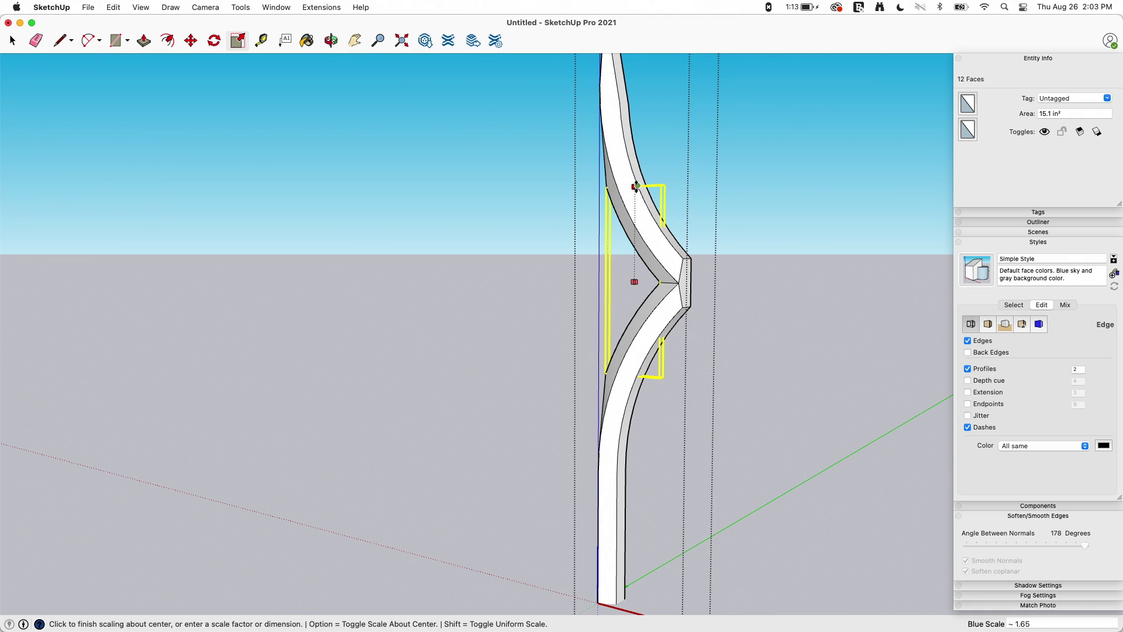
{"action": "left_click", "coordinate": [636, 186]}
{"action": "key", "text": "space"}
{"action": "left_click", "coordinate": [822, 344]}
- Examine the reshaped tracery in the whole window from an oblique angle
{"action": "scroll", "coordinate": [822, 344], "scroll_direction": "down", "scroll_amount": 5}
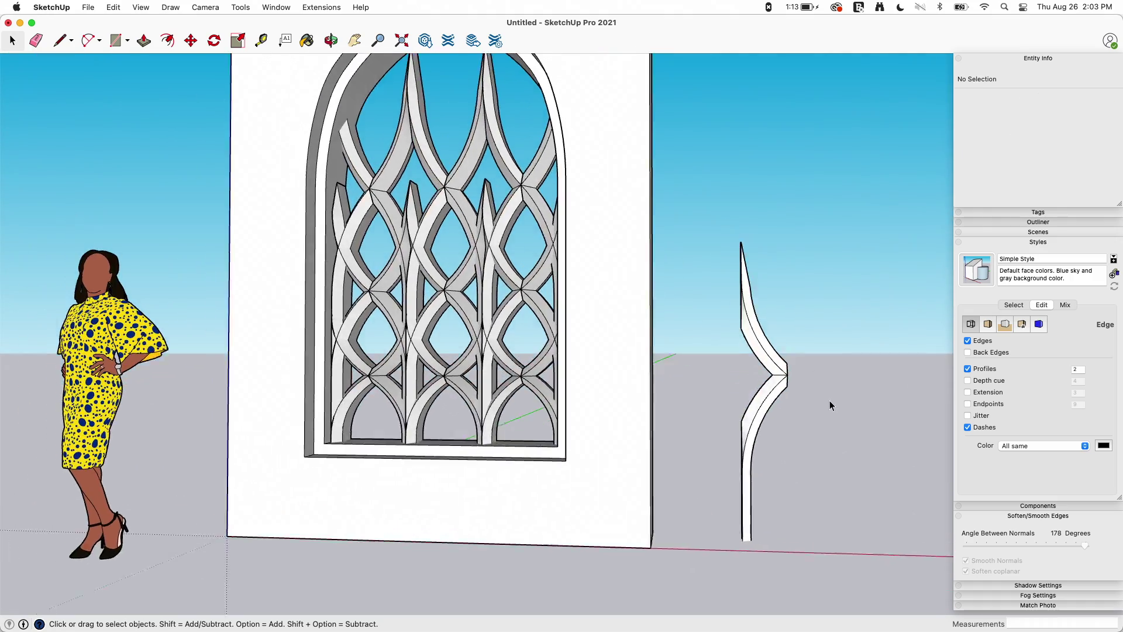
{"action": "middle_click_drag", "start_coordinate": [477, 342], "coordinate": [859, 193]}
{"action": "scroll", "coordinate": [541, 335], "scroll_direction": "down", "scroll_amount": 2}
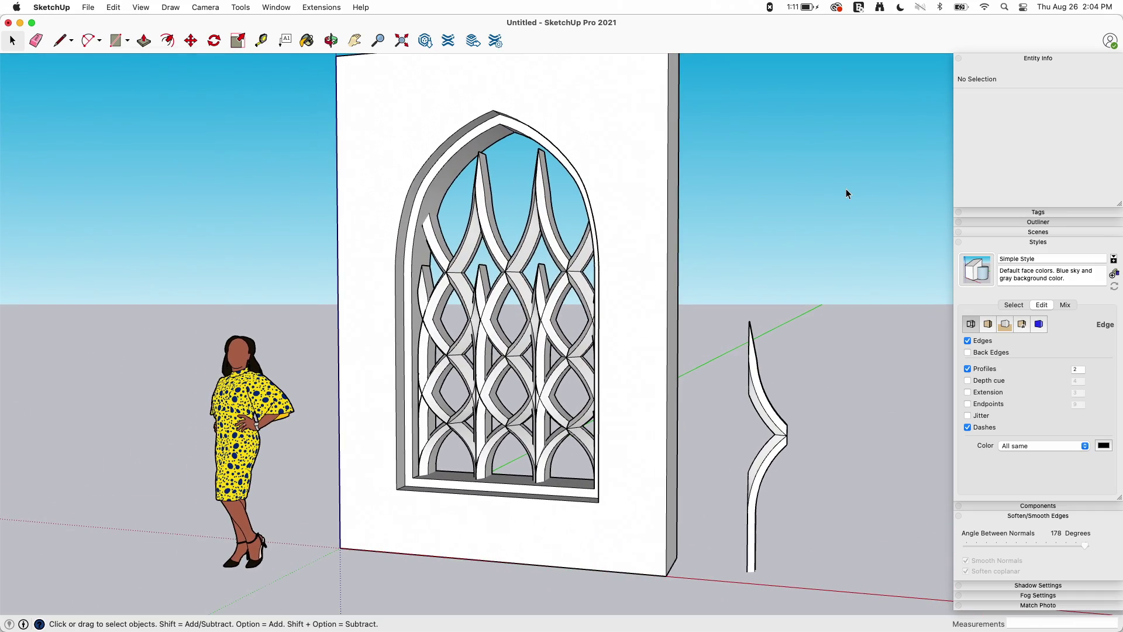